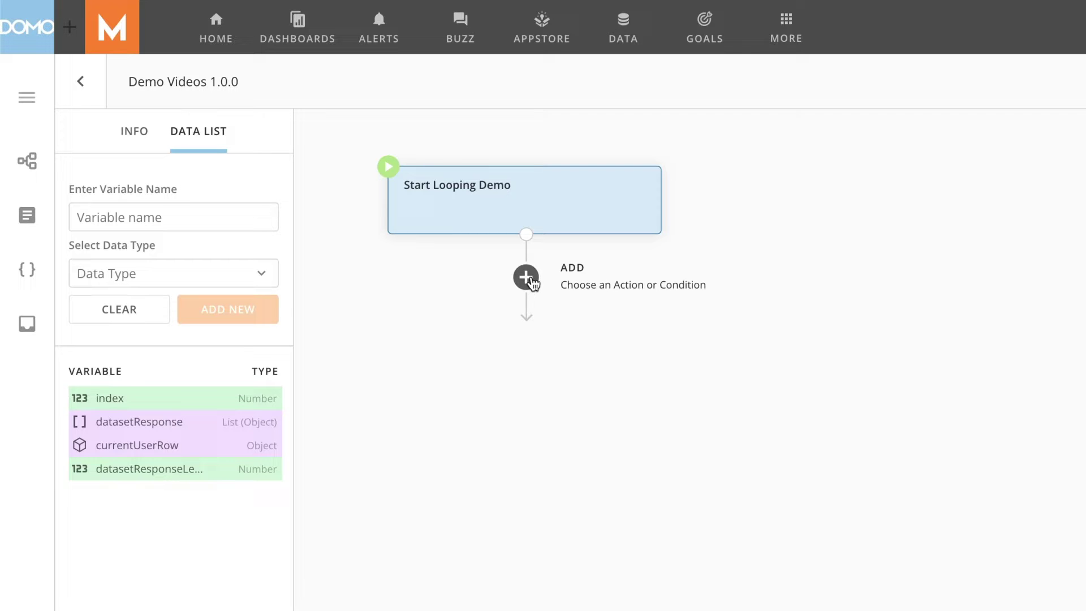
Step: Add a service task under the start node using the DOMO Math AdditionNumber function
{"action": "left_click", "coordinate": [527, 279]}
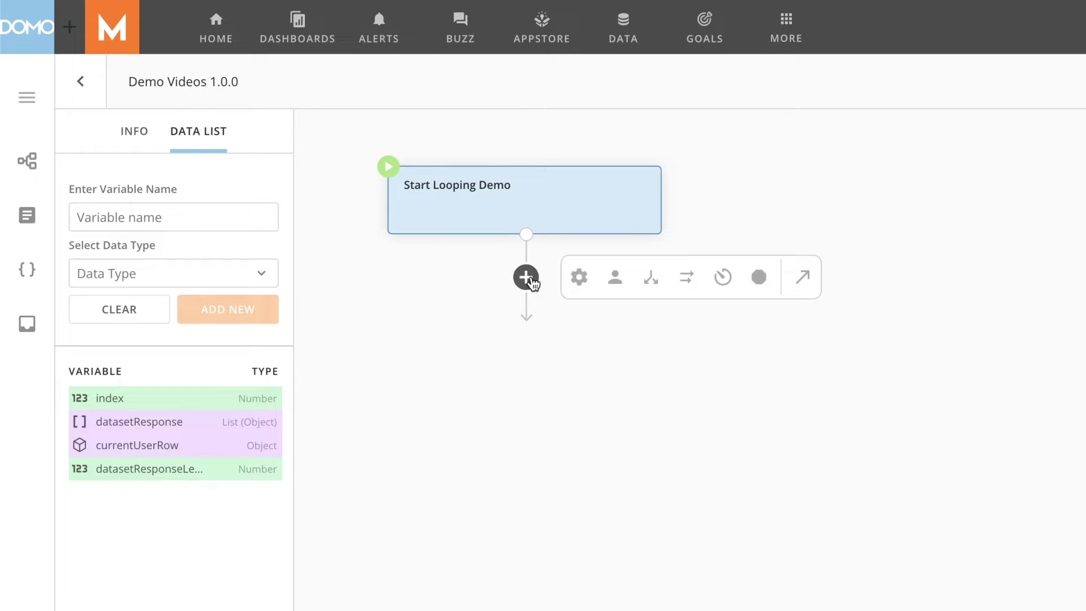
{"action": "left_click", "coordinate": [579, 277]}
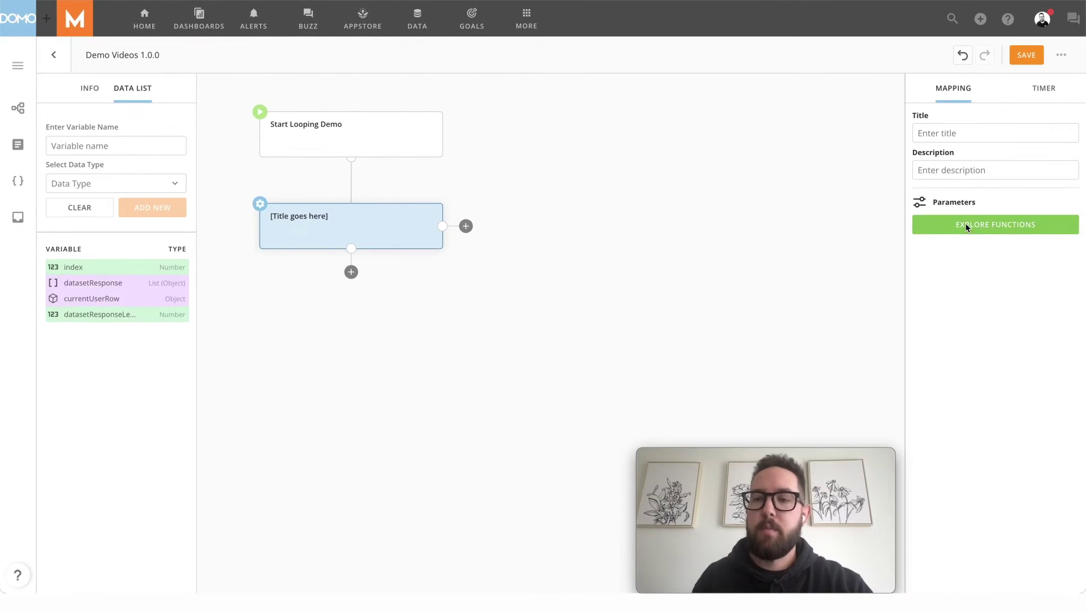
{"action": "left_click", "coordinate": [967, 225]}
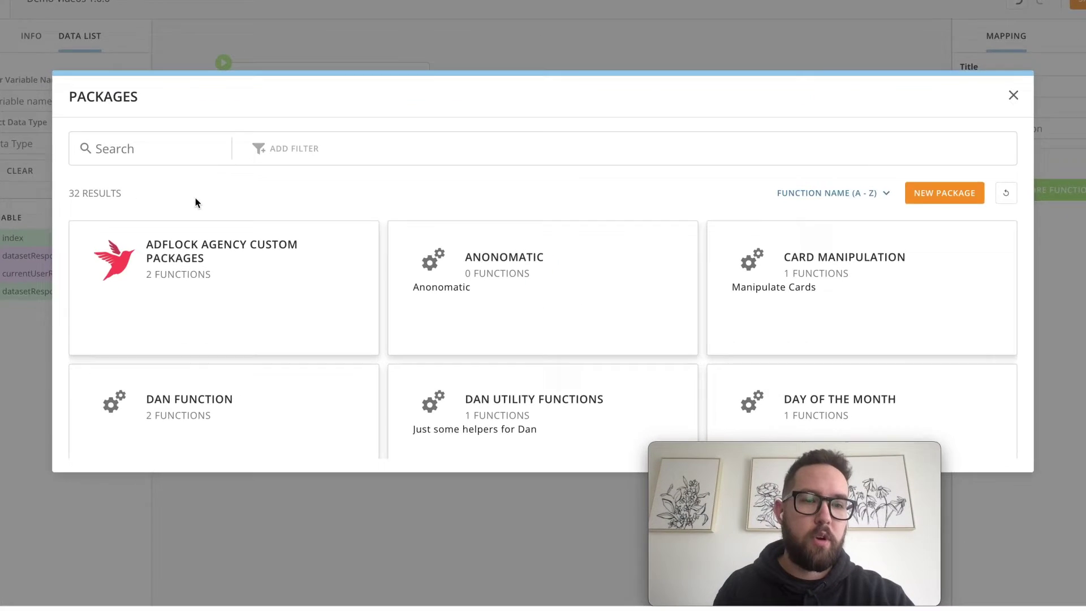
{"action": "left_click", "coordinate": [140, 151]}
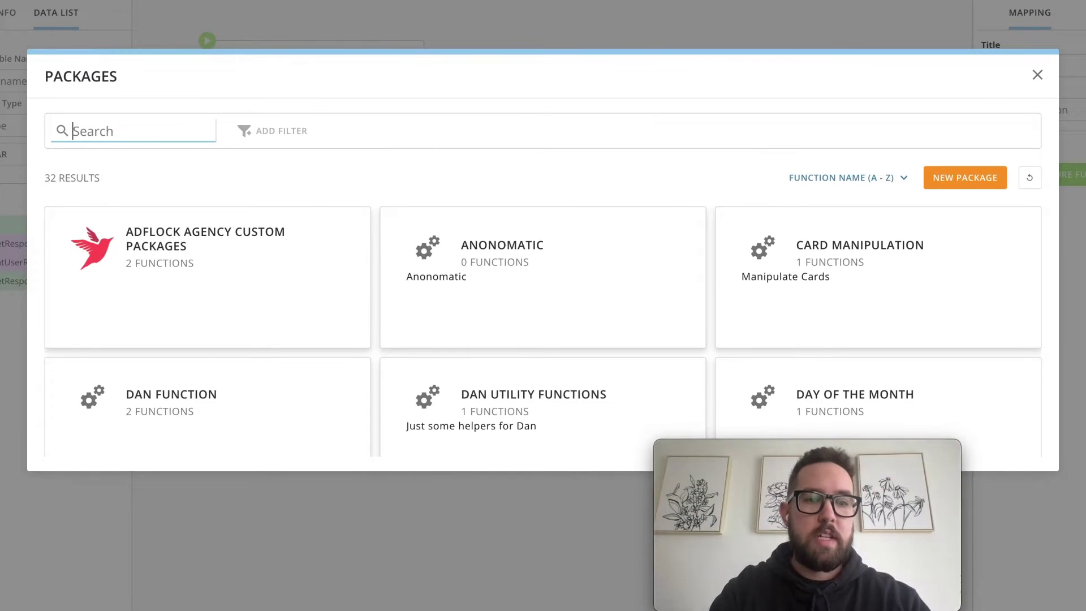
{"action": "type", "text": "domo math"}
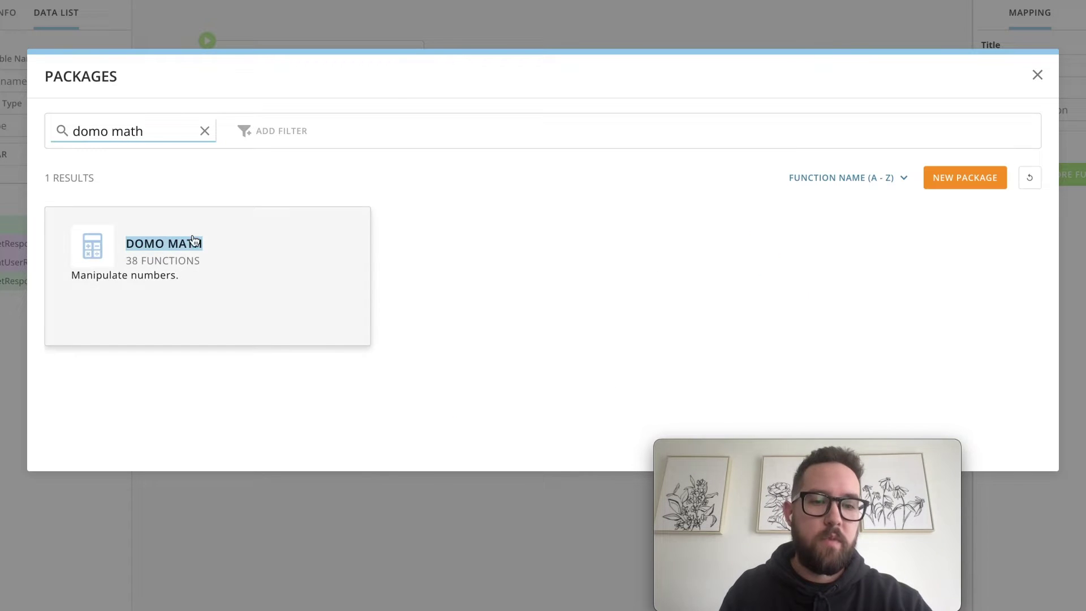
{"action": "left_click", "coordinate": [192, 240]}
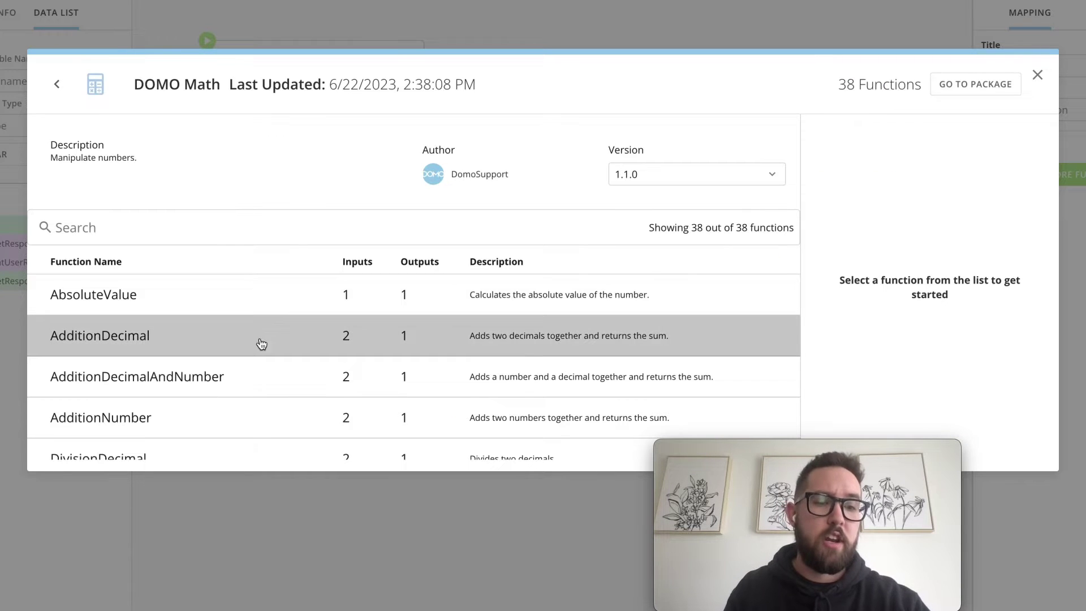
{"action": "left_click", "coordinate": [207, 407]}
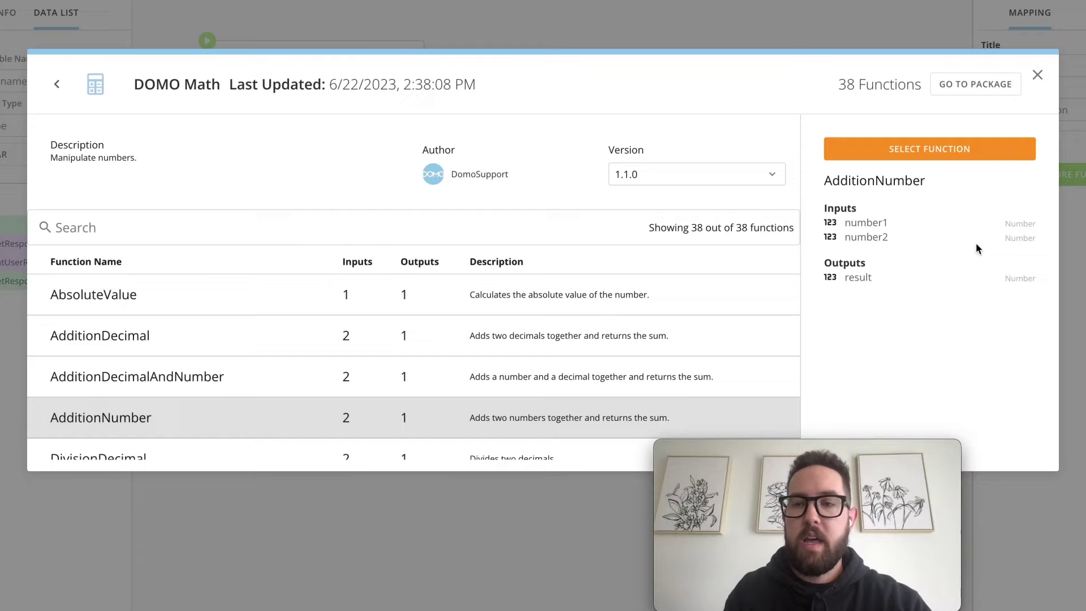
{"action": "left_click", "coordinate": [934, 153]}
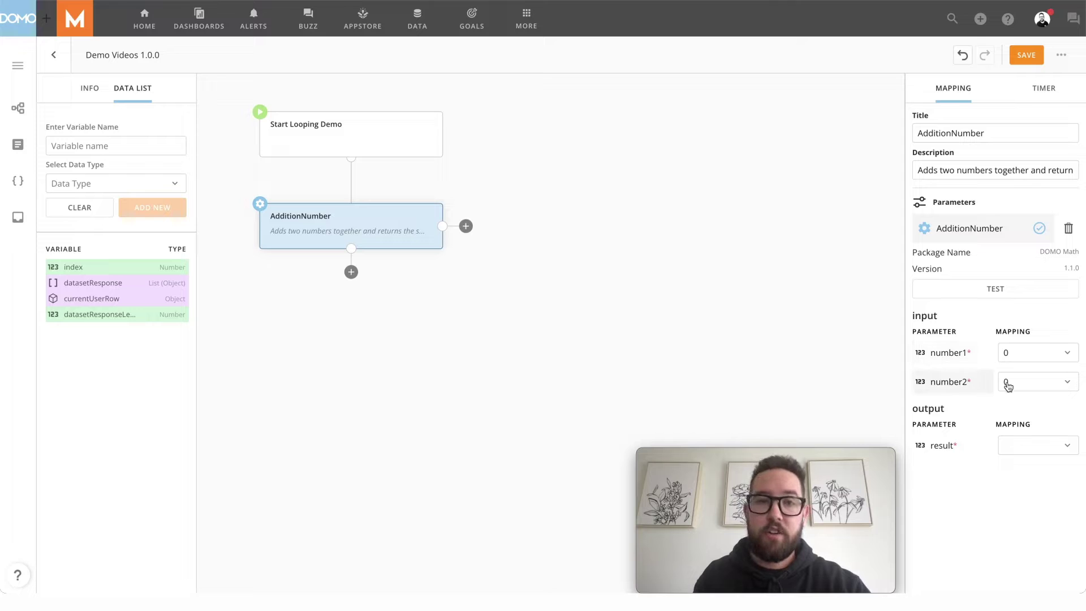
Step: Map the AdditionNumber result to index and retitle the step 'Create Index'
{"action": "left_click", "coordinate": [1014, 452]}
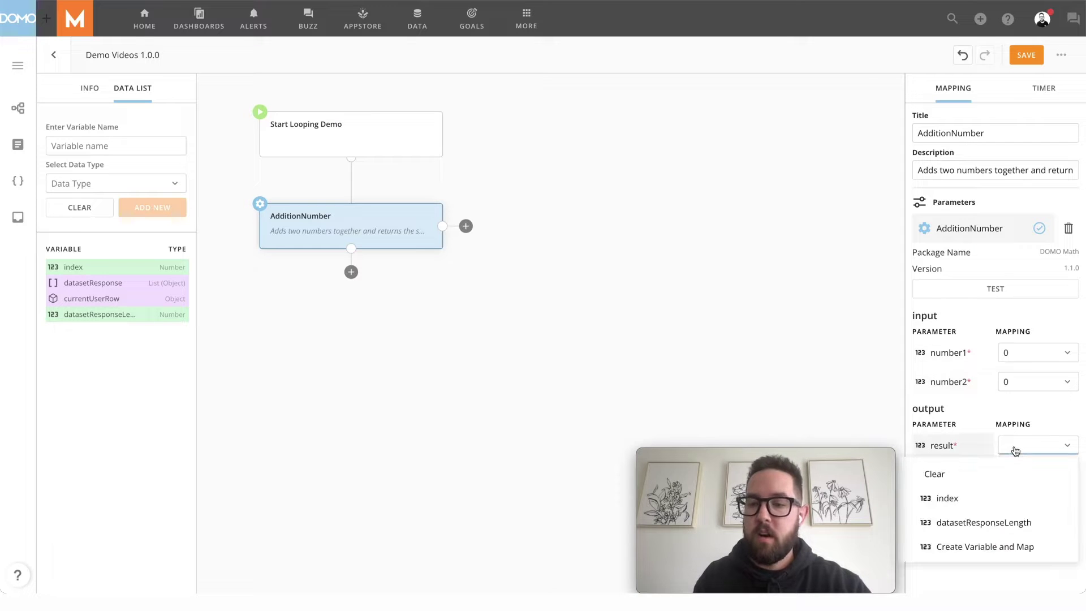
{"action": "left_click", "coordinate": [957, 499]}
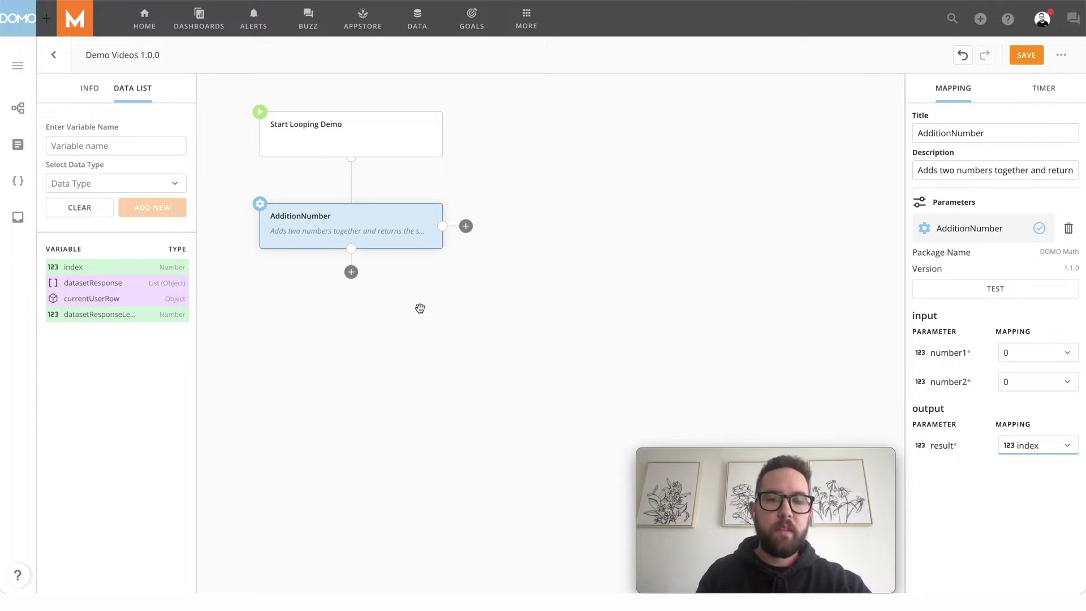
{"action": "double_click", "coordinate": [974, 127]}
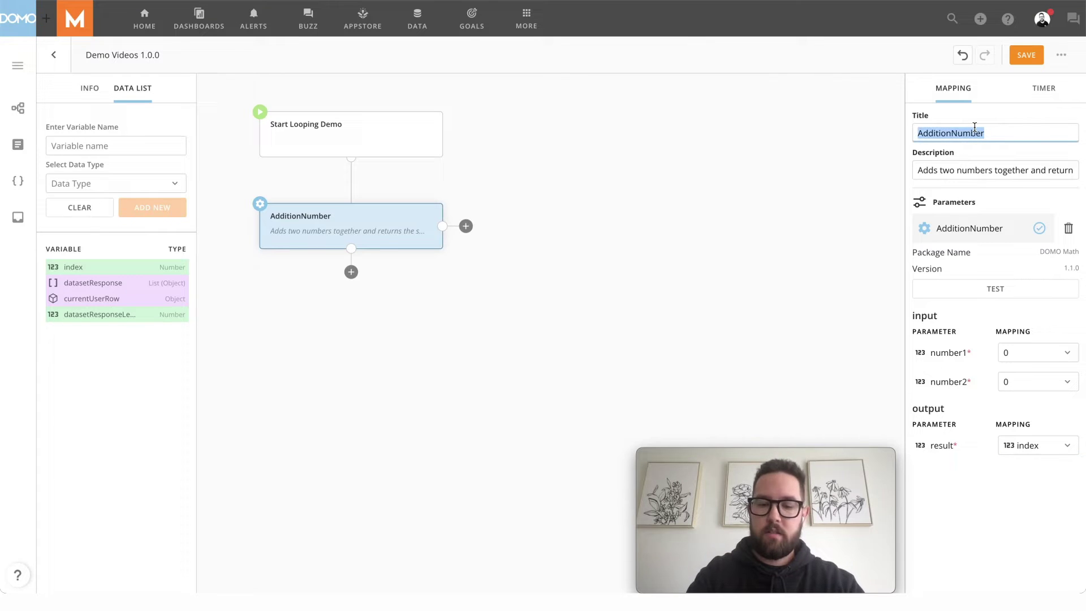
{"action": "type", "text": "Create Index"}
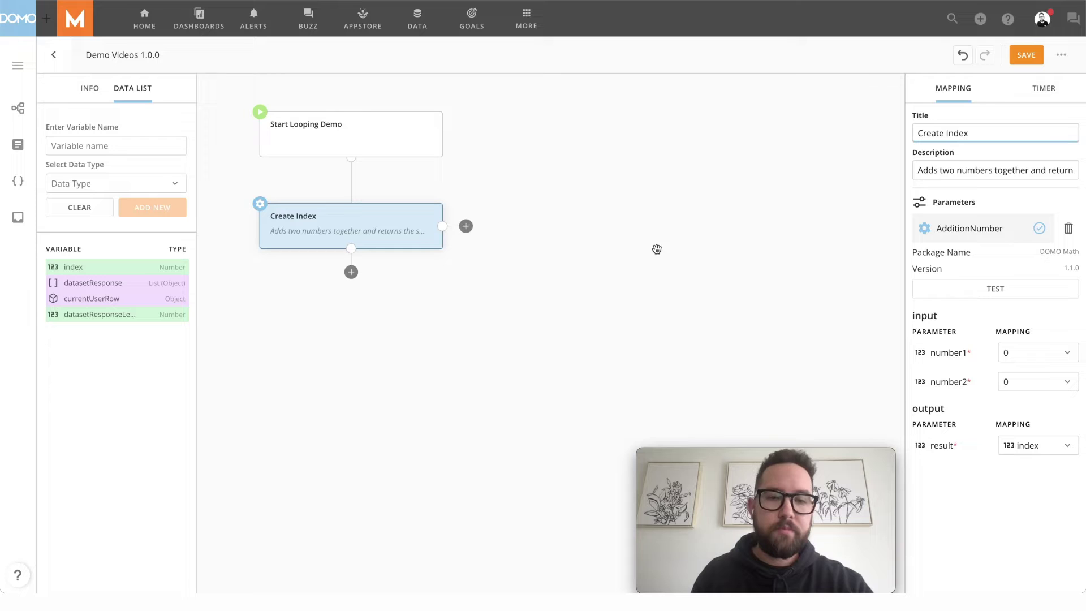
Step: Add a service task below Create Index using DOMO DataSets queryDatasetAndConvert
{"action": "left_click", "coordinate": [357, 298]}
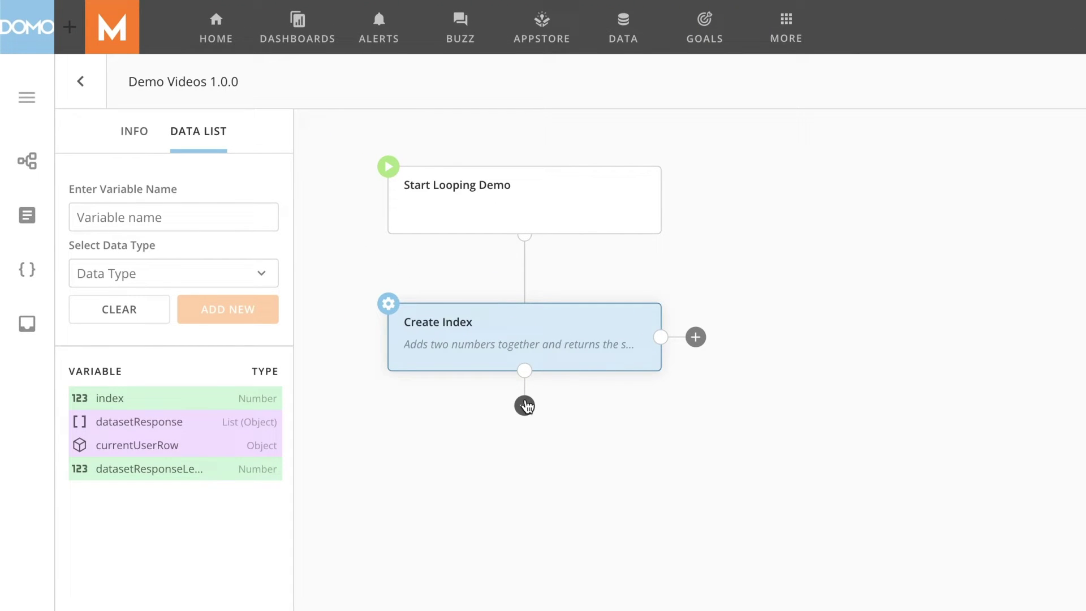
{"action": "left_click", "coordinate": [524, 406]}
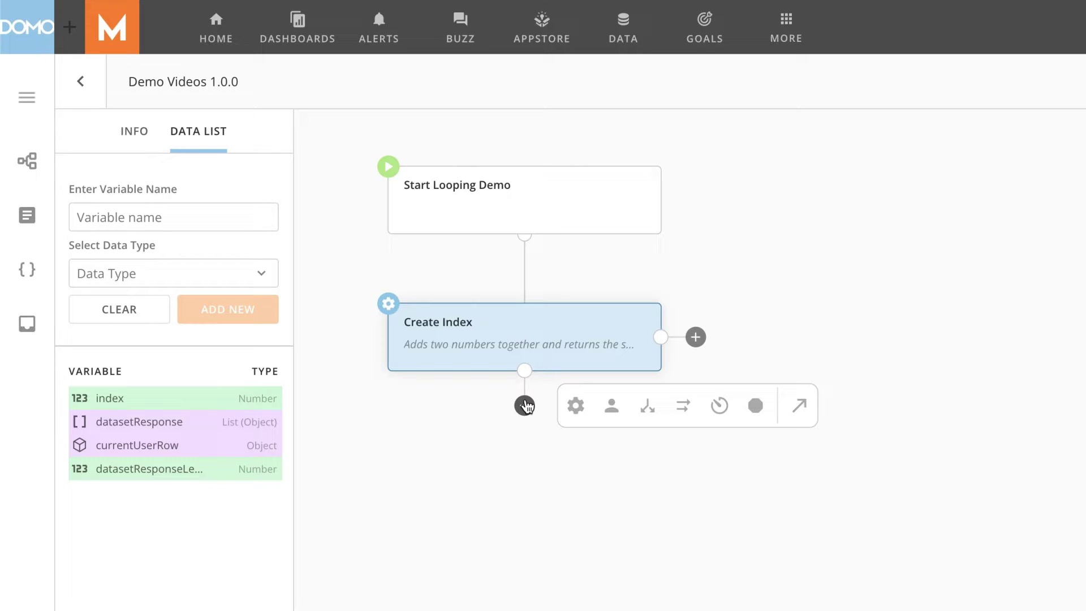
{"action": "left_click", "coordinate": [576, 406]}
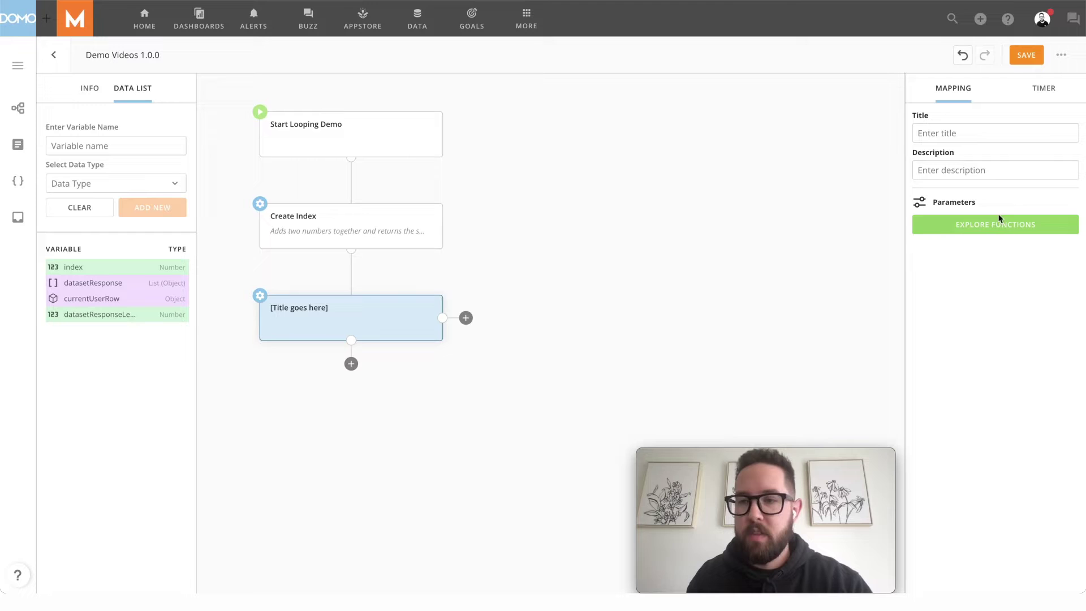
{"action": "left_click", "coordinate": [998, 224]}
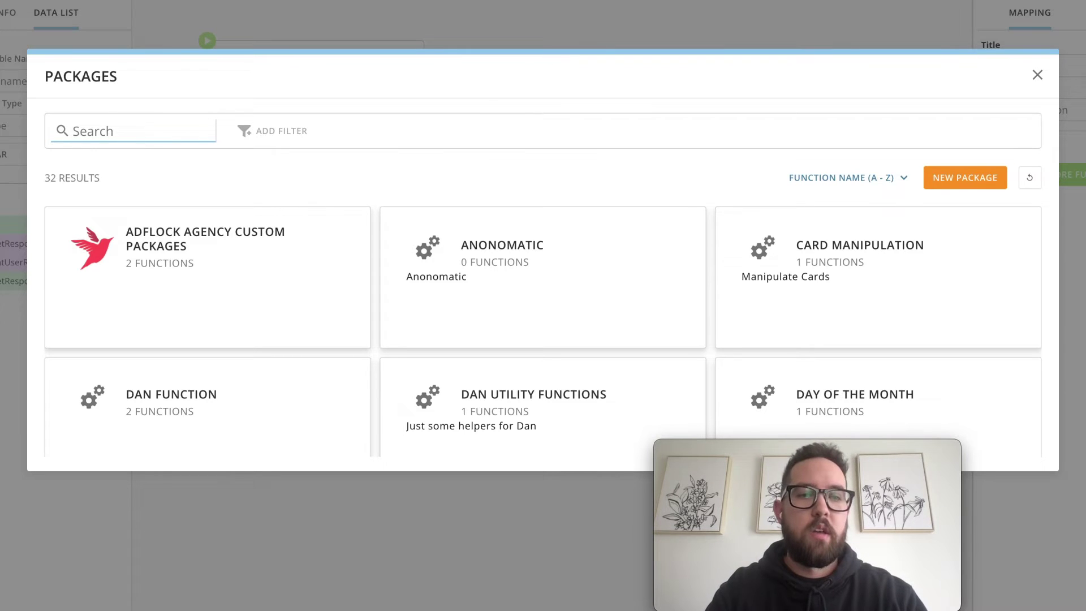
{"action": "type", "text": "domo datas"}
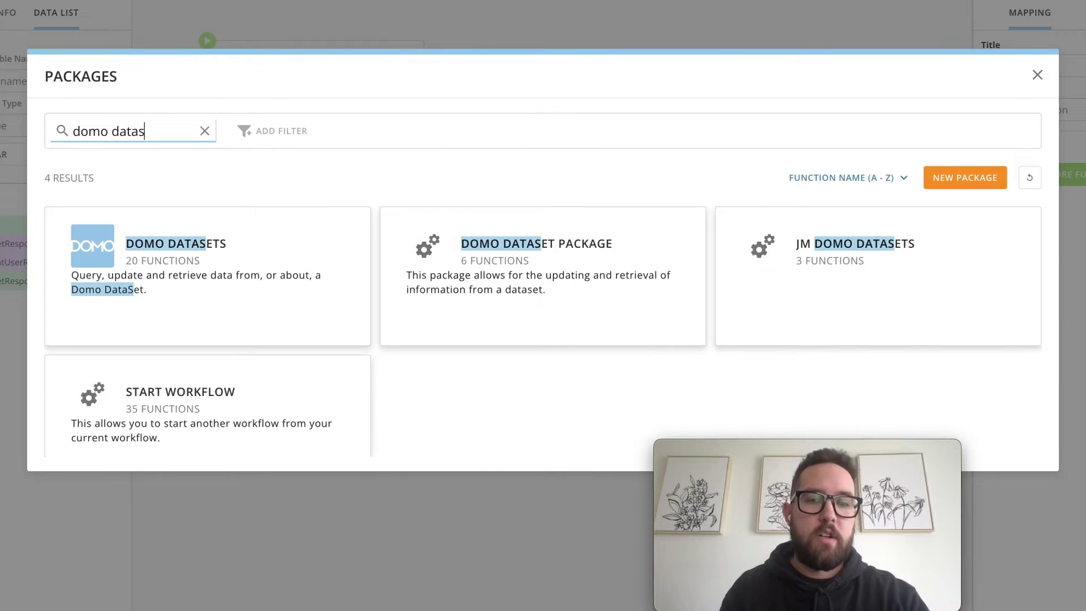
{"action": "left_click", "coordinate": [213, 222]}
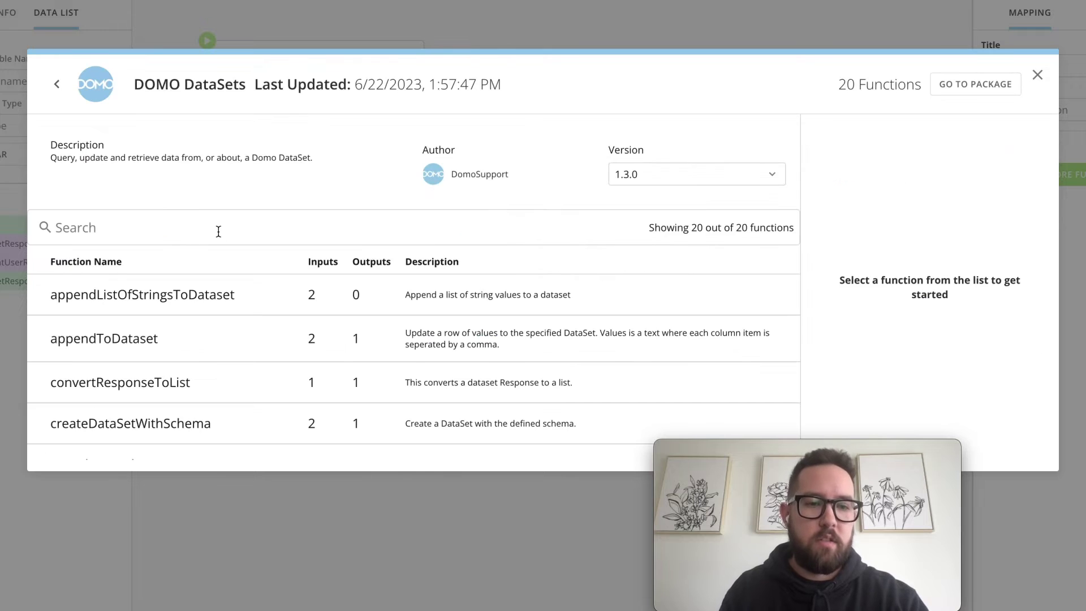
{"action": "left_click", "coordinate": [188, 228]}
{"action": "type", "text": "query"}
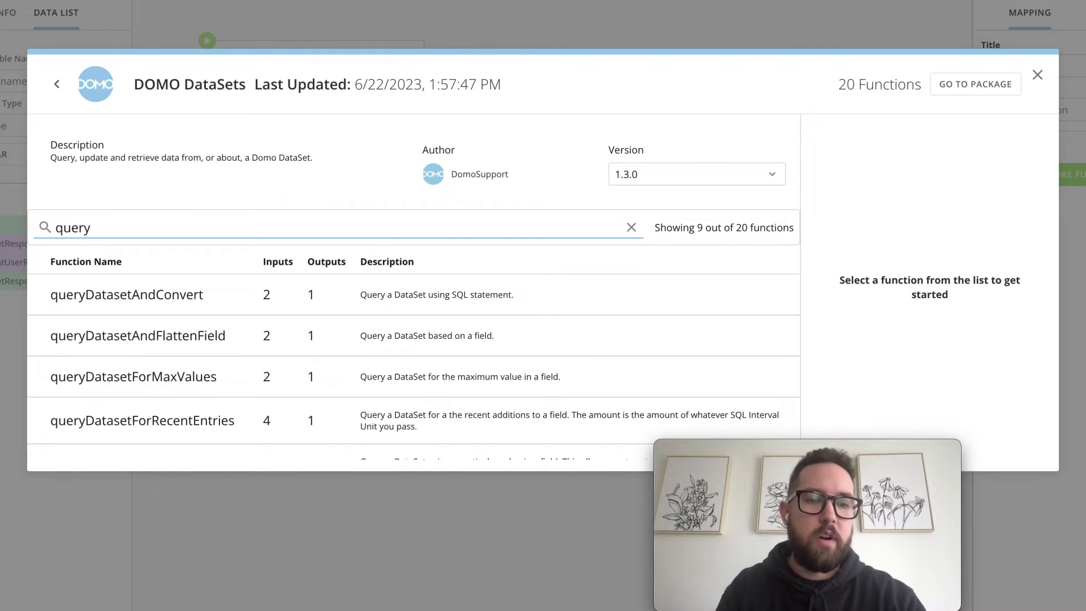
{"action": "left_click", "coordinate": [226, 298]}
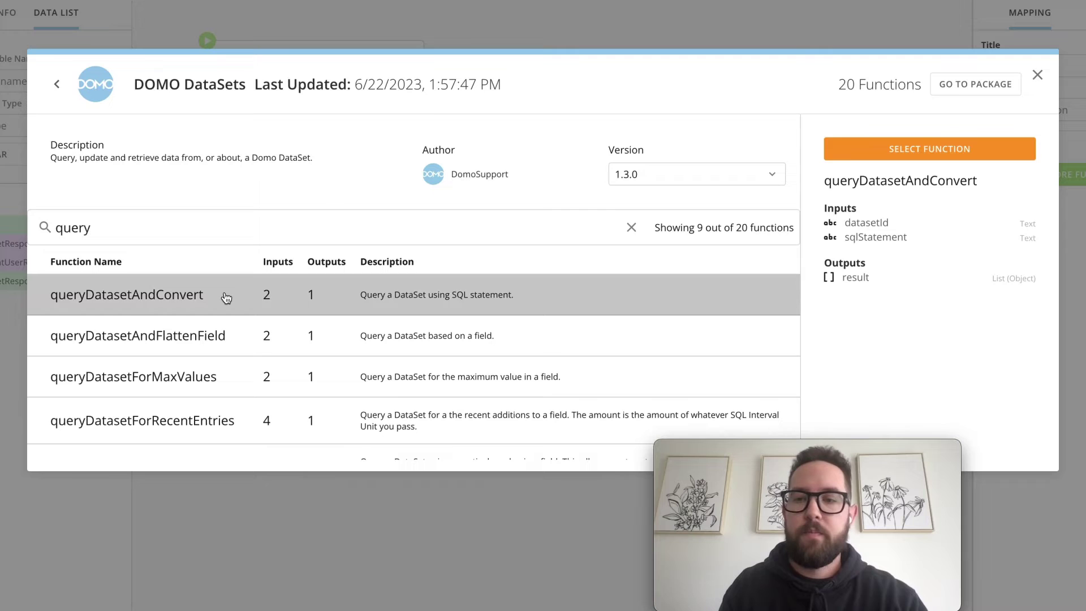
{"action": "left_click", "coordinate": [863, 158]}
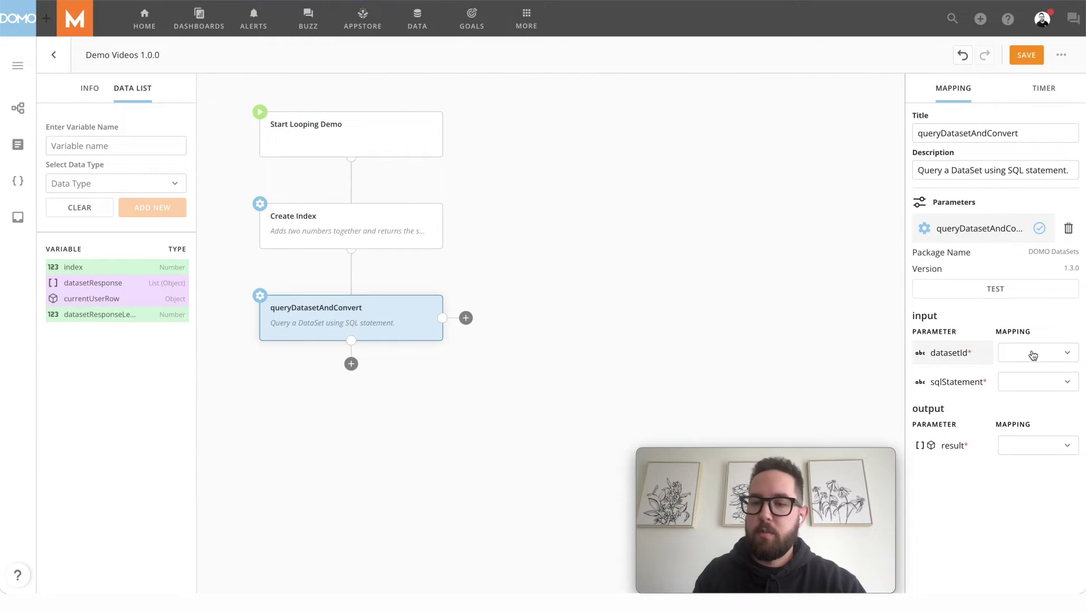
Step: Give the query step a custom sqlStatement of SELECT * FROM
{"action": "left_click", "coordinate": [1025, 387]}
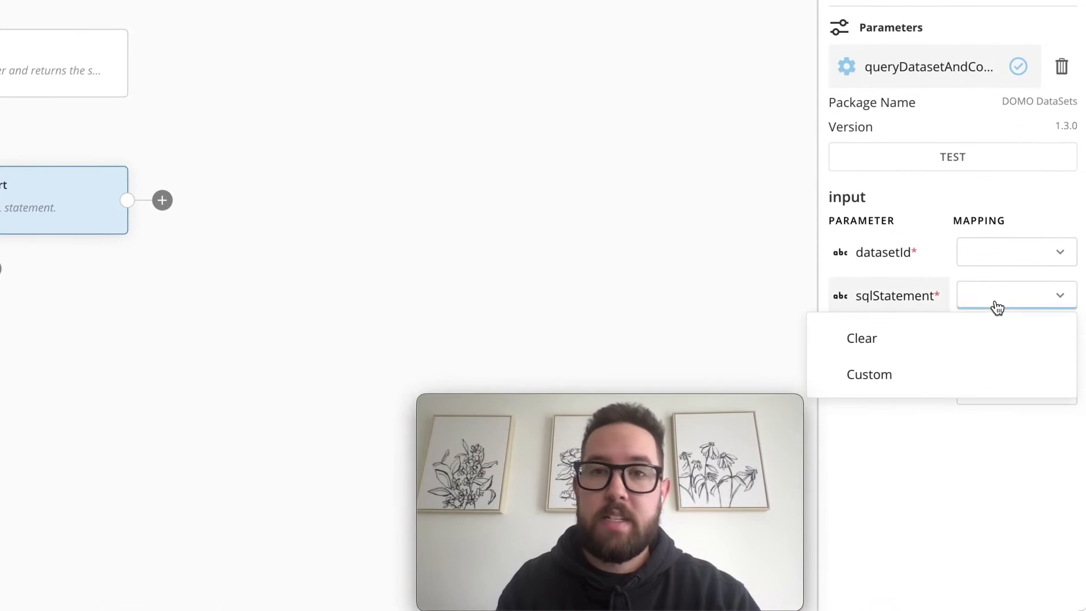
{"action": "left_click", "coordinate": [887, 375]}
{"action": "left_click", "coordinate": [839, 291]}
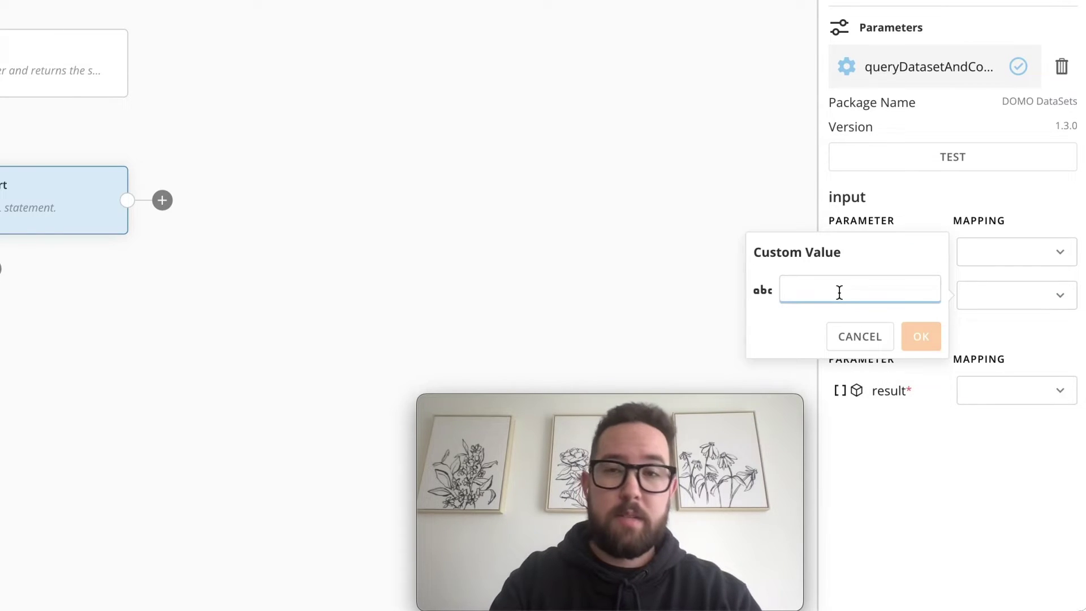
{"action": "type", "text": "SELECT * FROM data;"}
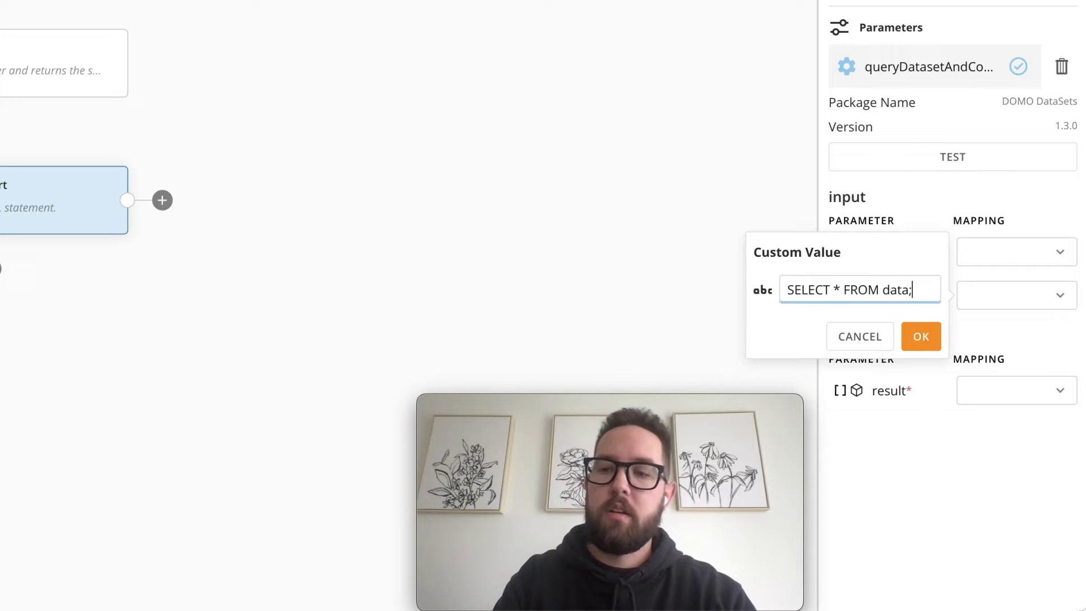
{"action": "left_click", "coordinate": [919, 336]}
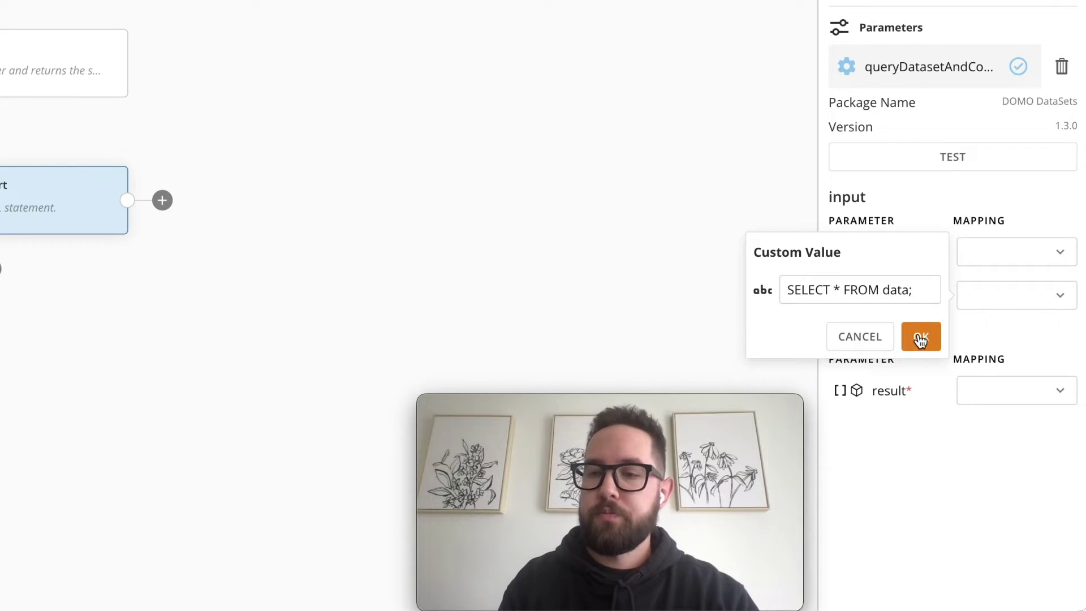
Step: Map the query result to datasetResponse and title the step 'Query User Dataset'
{"action": "left_click", "coordinate": [976, 391]}
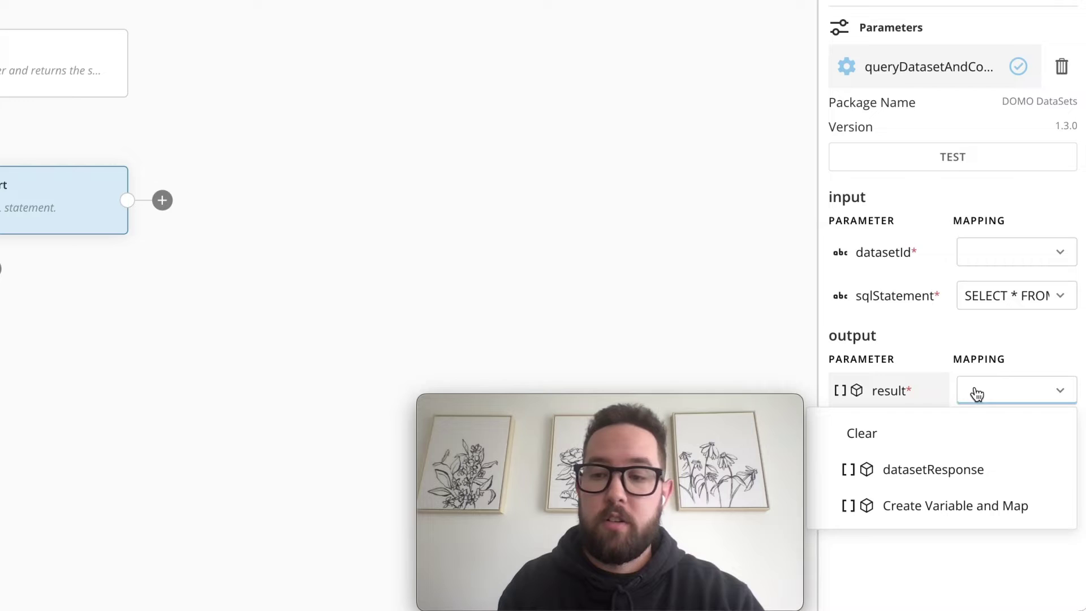
{"action": "left_click", "coordinate": [941, 472]}
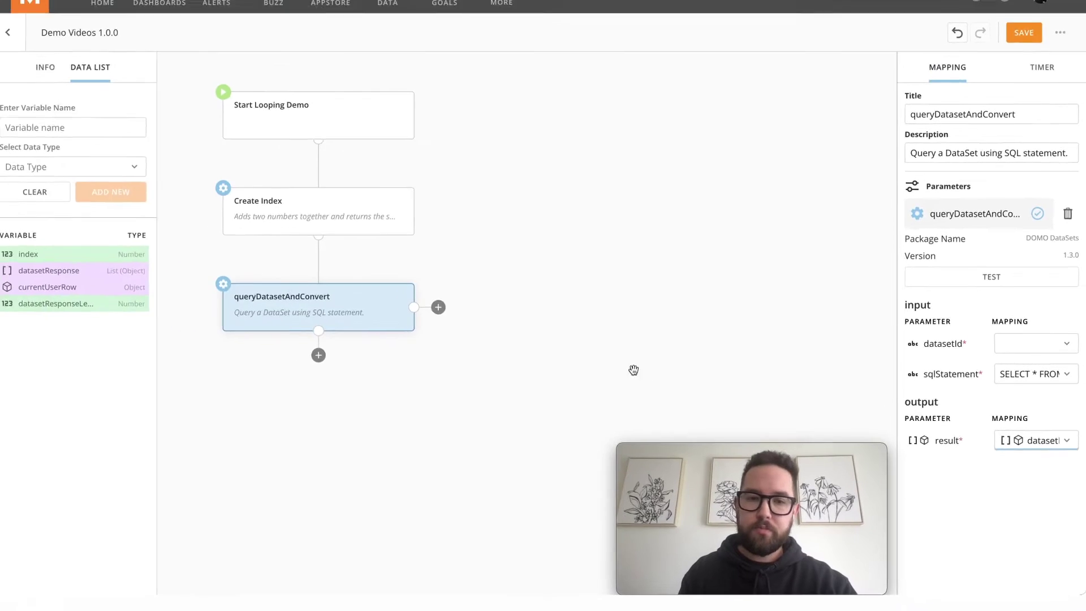
{"action": "double_click", "coordinate": [951, 107]}
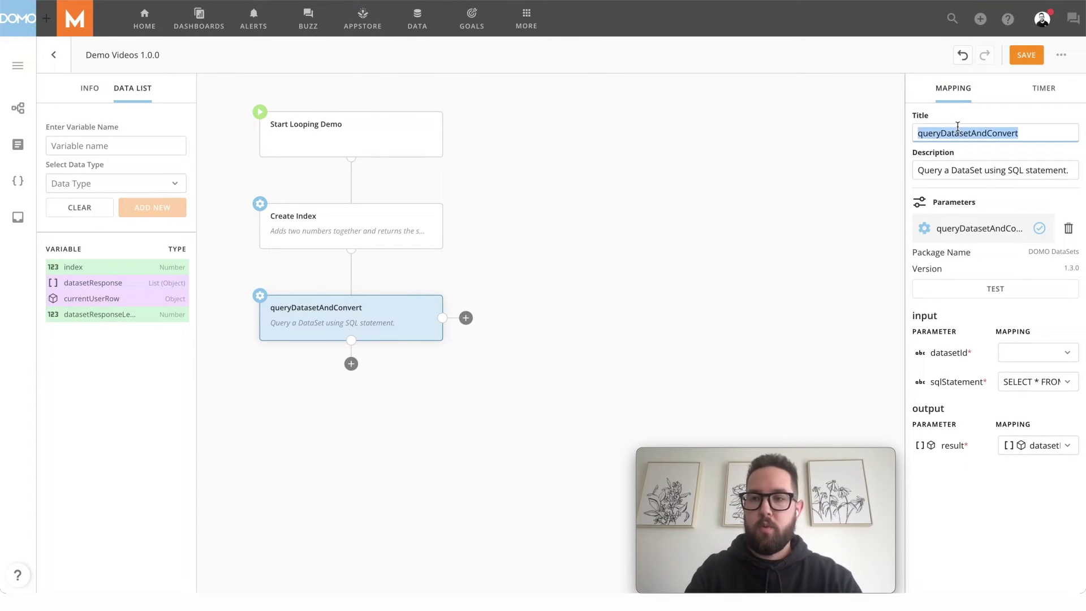
{"action": "type", "text": "Q"}
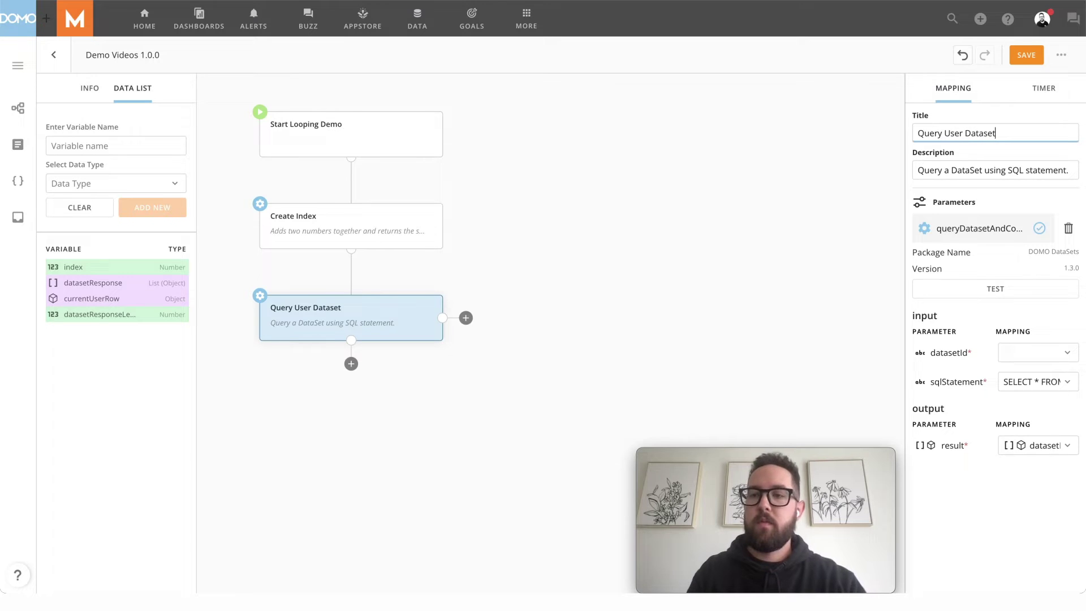
{"action": "left_click", "coordinate": [603, 272]}
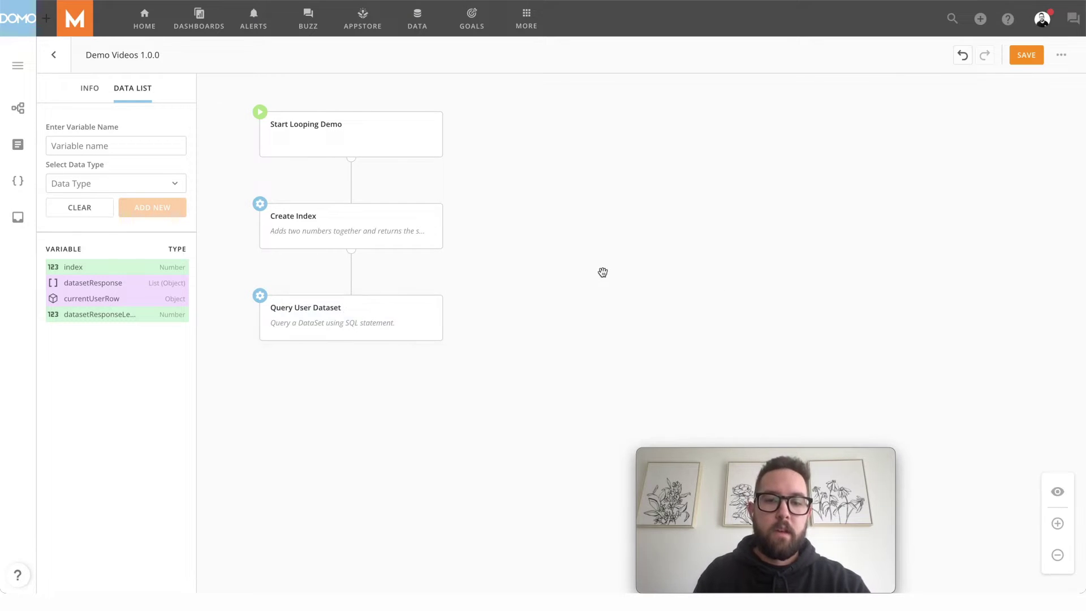
Step: Add a new service task step below Query User Dataset
{"action": "left_click", "coordinate": [334, 314]}
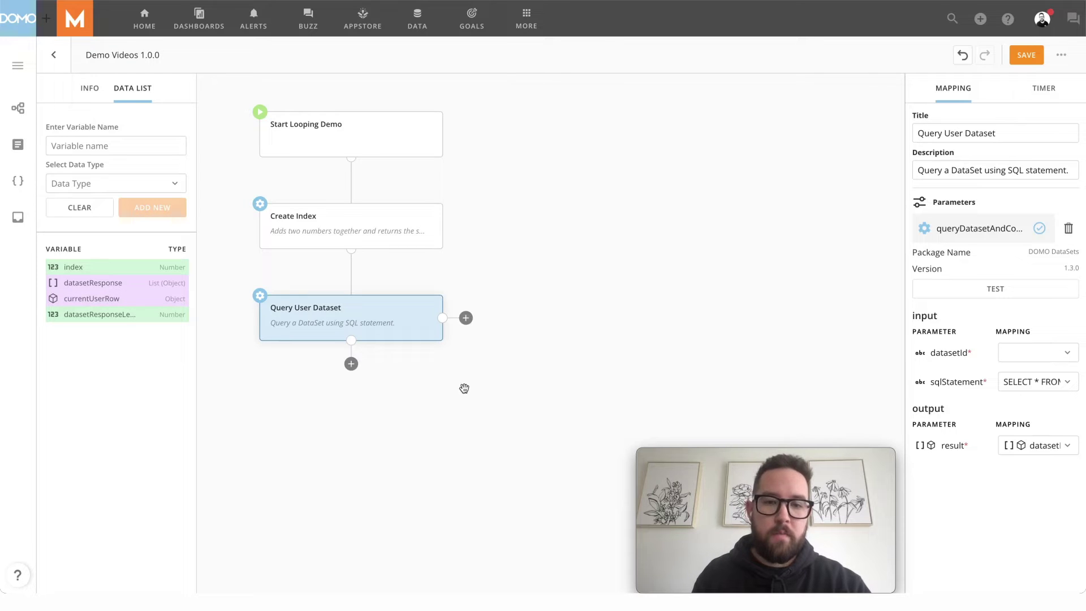
{"action": "left_click_drag", "start_coordinate": [464, 388], "coordinate": [503, 307]}
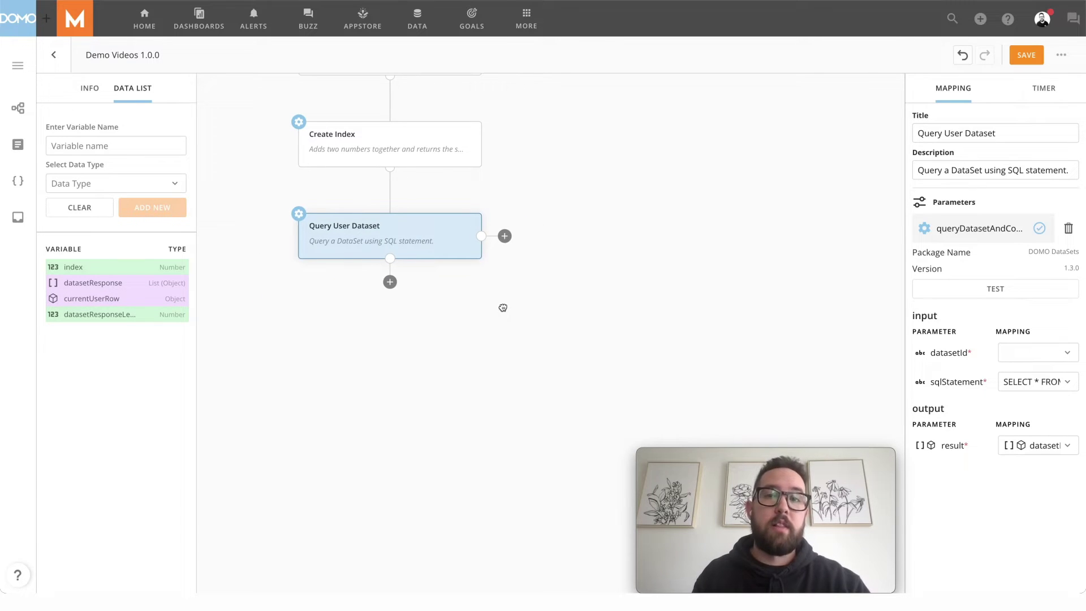
{"action": "left_click", "coordinate": [391, 285]}
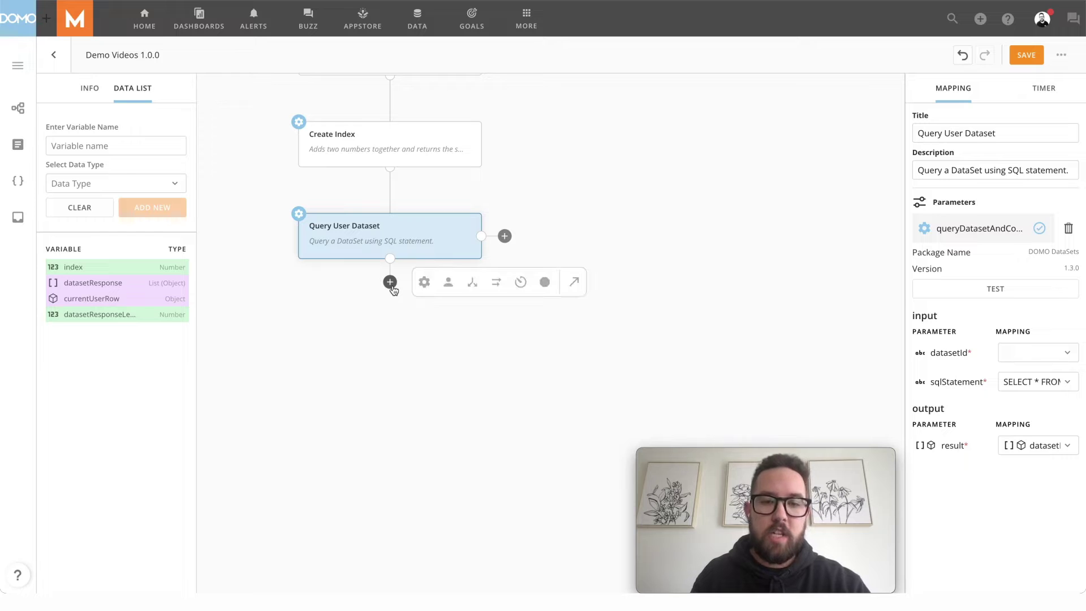
{"action": "left_click", "coordinate": [423, 281]}
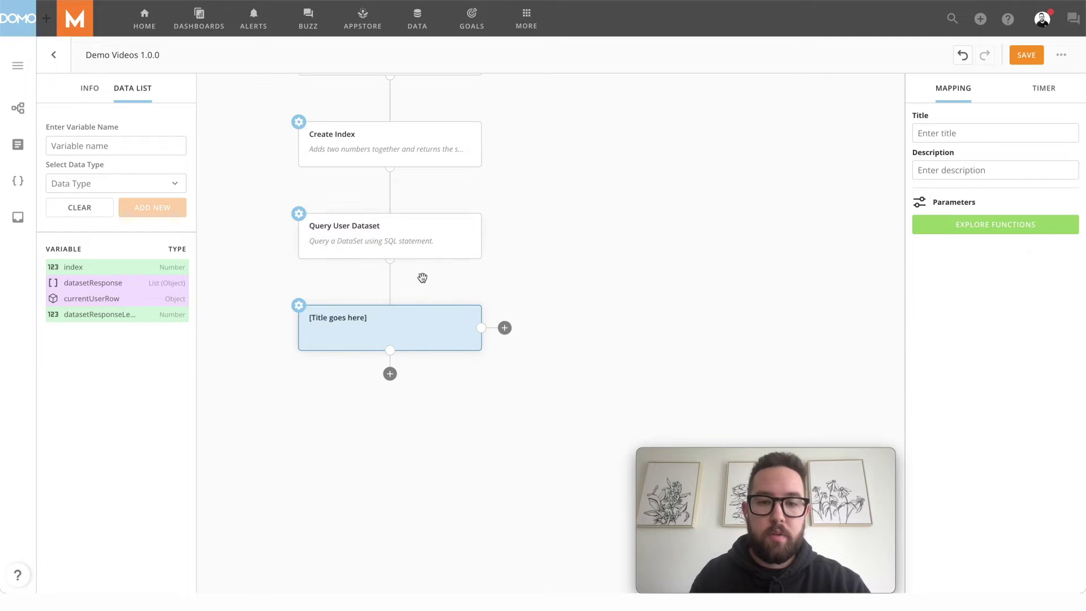
Step: Assign the DOMO Arrays getListOfObjLength function to the new step
{"action": "left_click", "coordinate": [961, 232]}
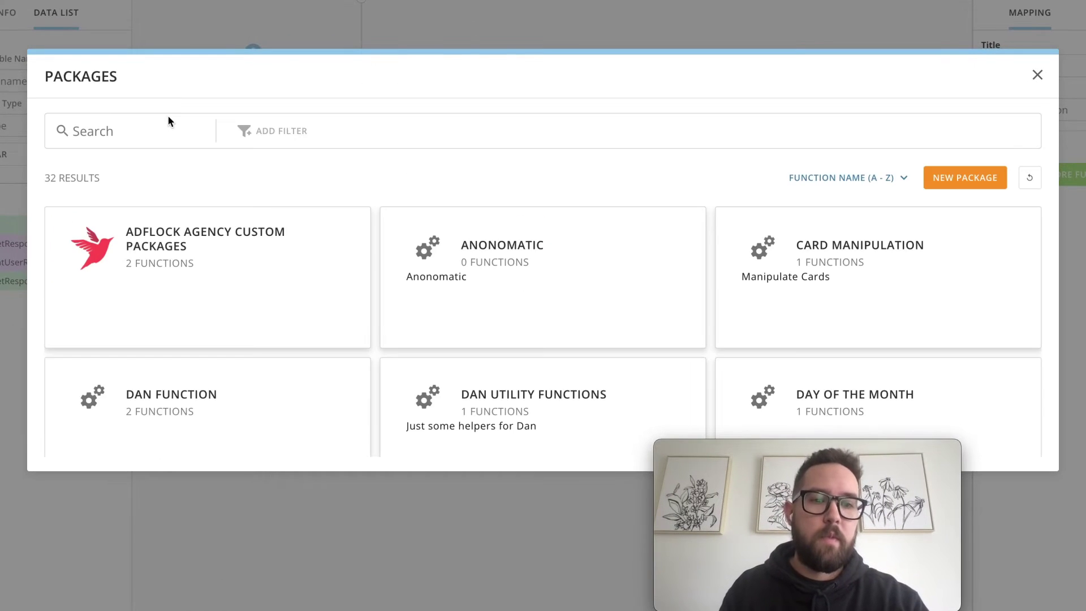
{"action": "left_click", "coordinate": [122, 134]}
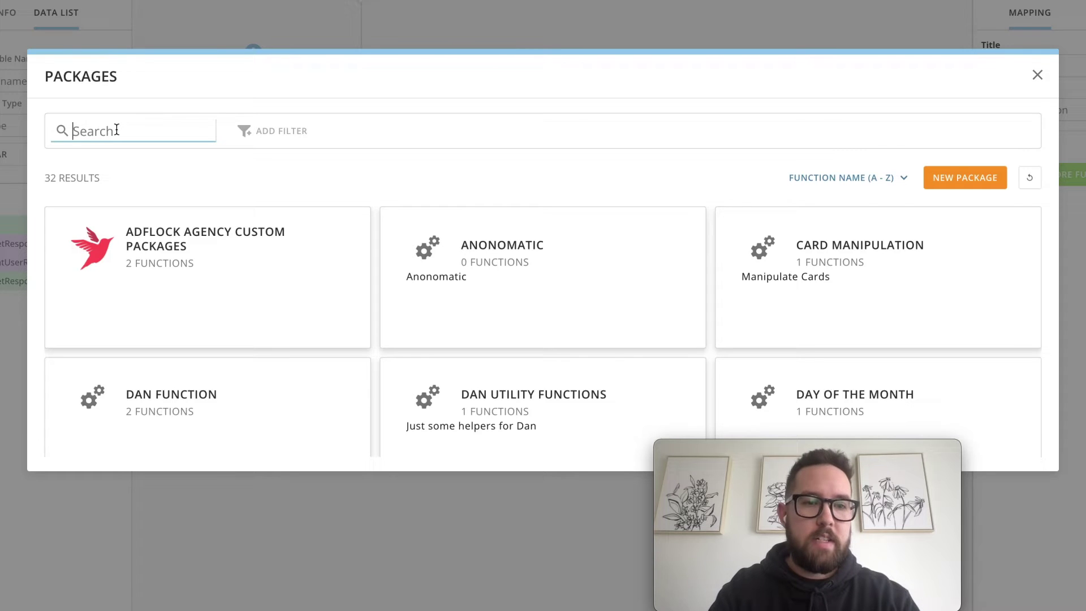
{"action": "type", "text": "domo sa"}
{"action": "key", "text": "BackSpace"}
{"action": "key", "text": "BackSpace"}
{"action": "type", "text": "arr"}
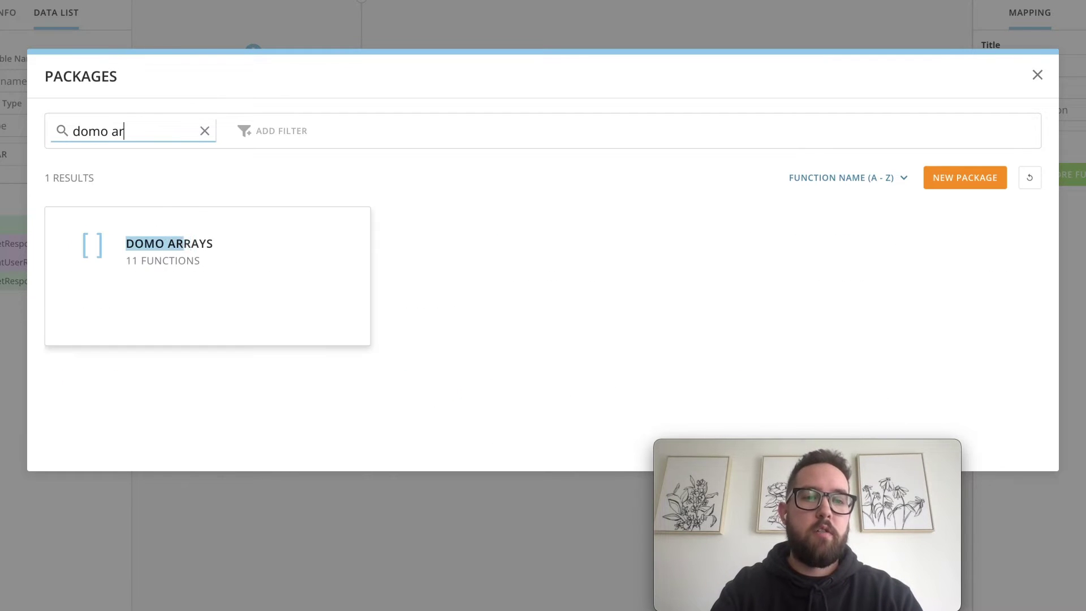
{"action": "left_click", "coordinate": [171, 232]}
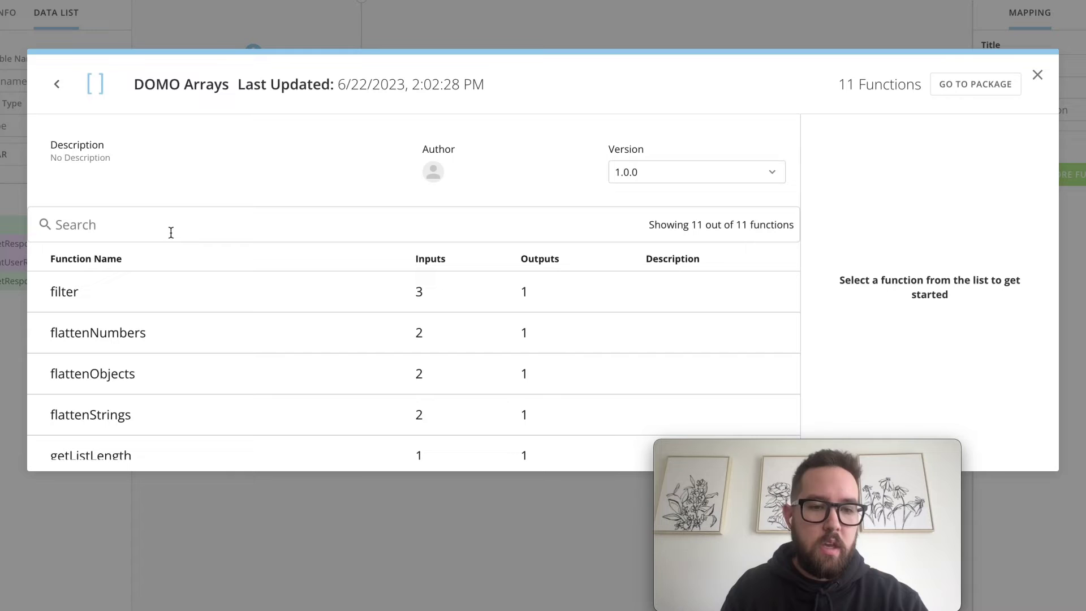
{"action": "scroll", "coordinate": [149, 396], "scroll_direction": "down", "scroll_amount": 2}
{"action": "scroll", "coordinate": [149, 396], "scroll_direction": "down", "scroll_amount": 1}
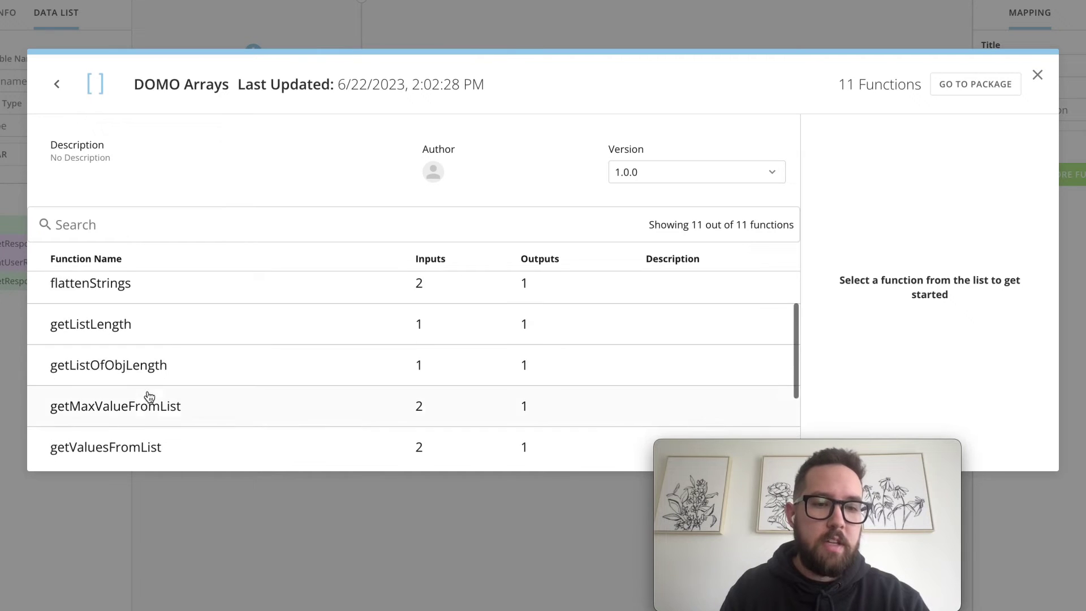
{"action": "left_click", "coordinate": [130, 368]}
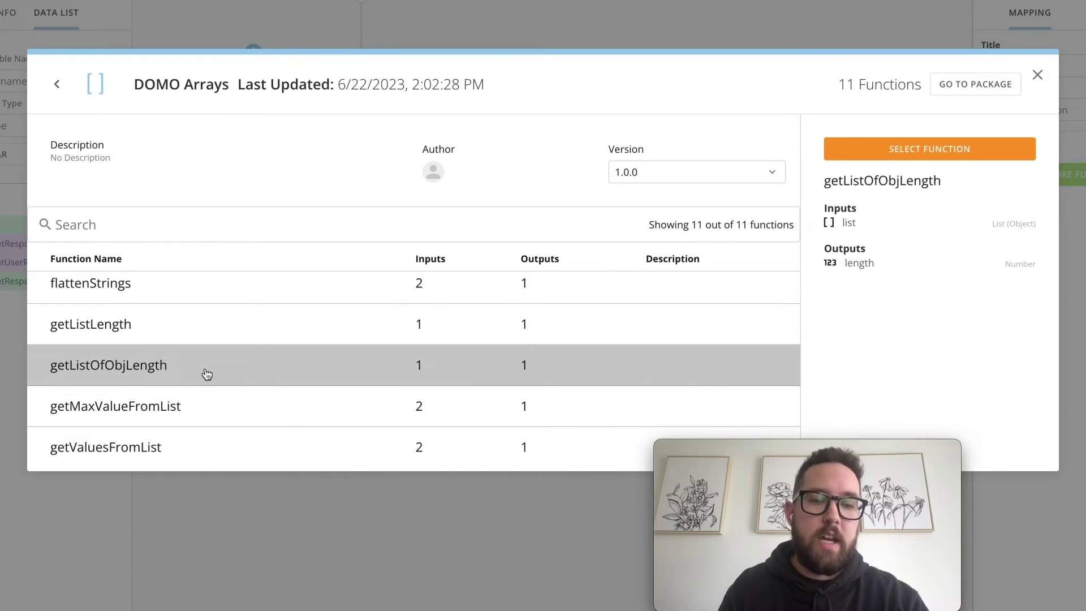
{"action": "left_click", "coordinate": [941, 148]}
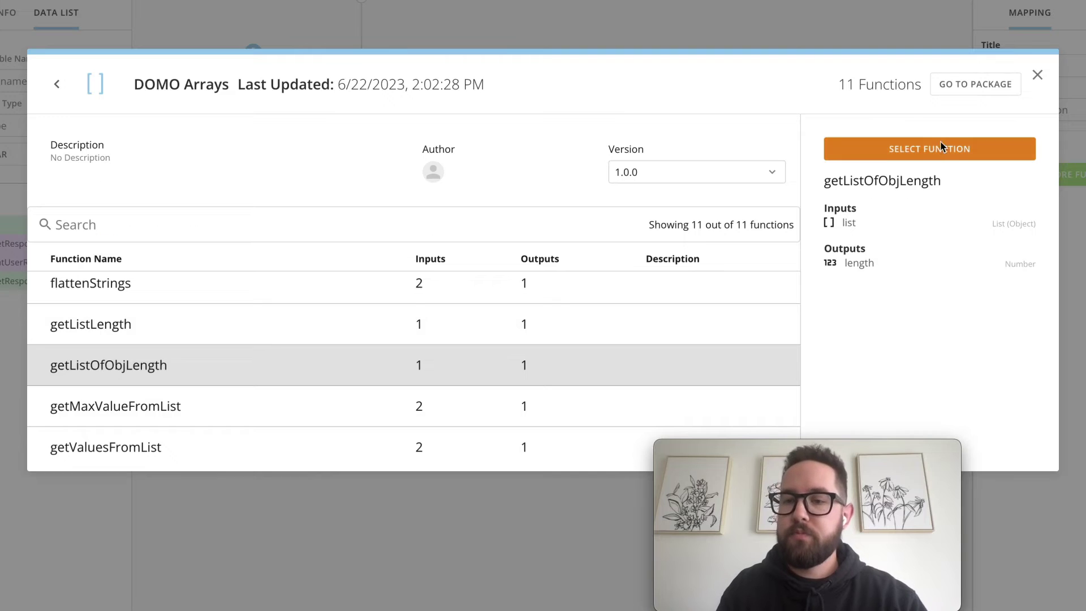
Step: Map list to datasetResponse, length to datasetResponseLength, and title it 'Get length of dataset'
{"action": "left_click", "coordinate": [993, 250]}
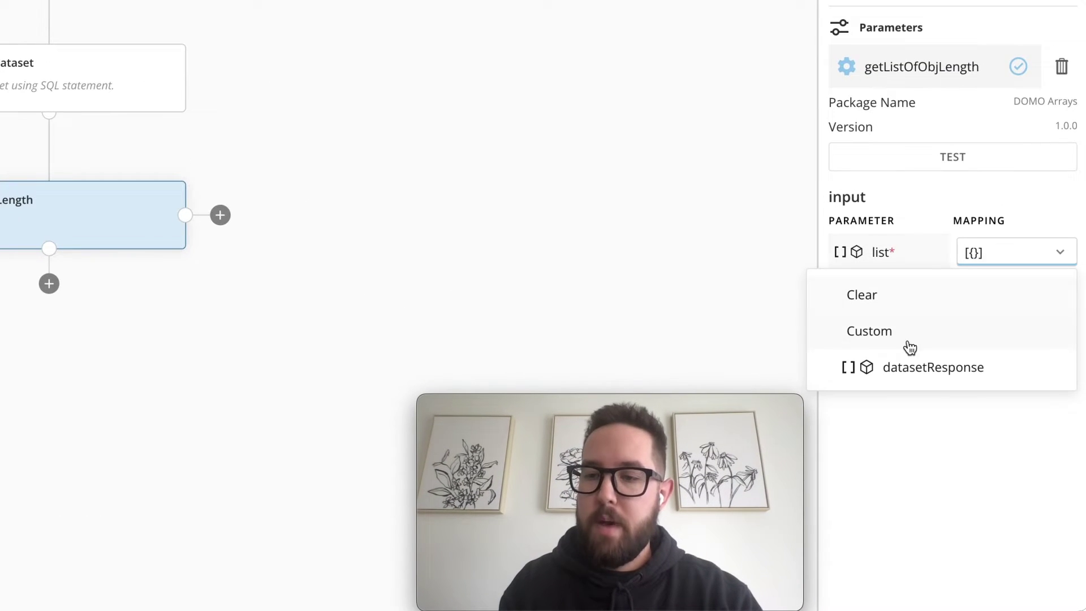
{"action": "left_click", "coordinate": [904, 369]}
{"action": "left_click", "coordinate": [995, 353]}
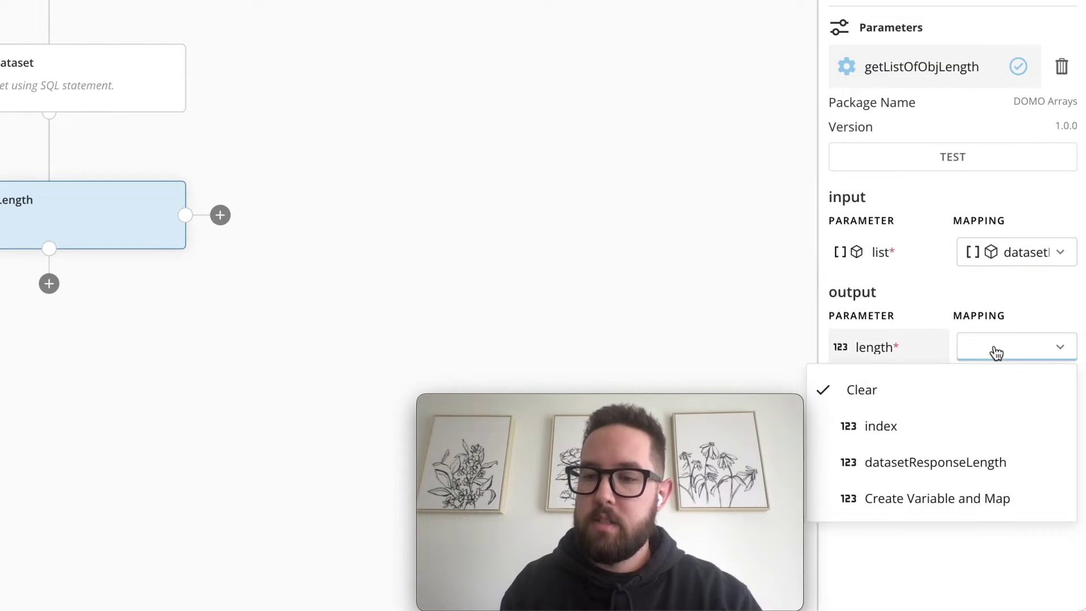
{"action": "left_click", "coordinate": [946, 474]}
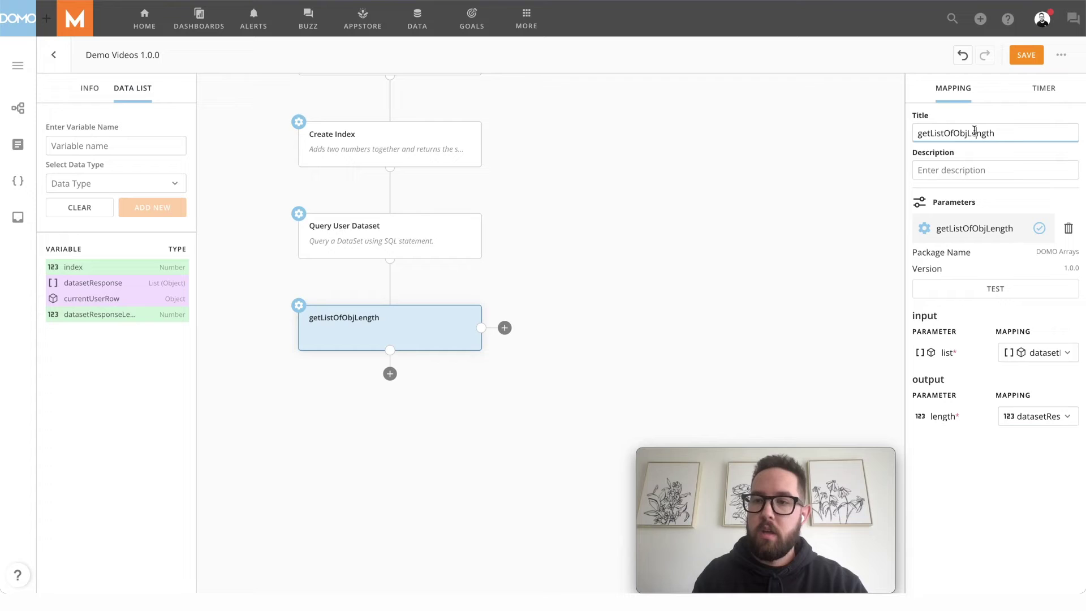
{"action": "double_click", "coordinate": [973, 132]}
{"action": "type", "text": "Get l"}
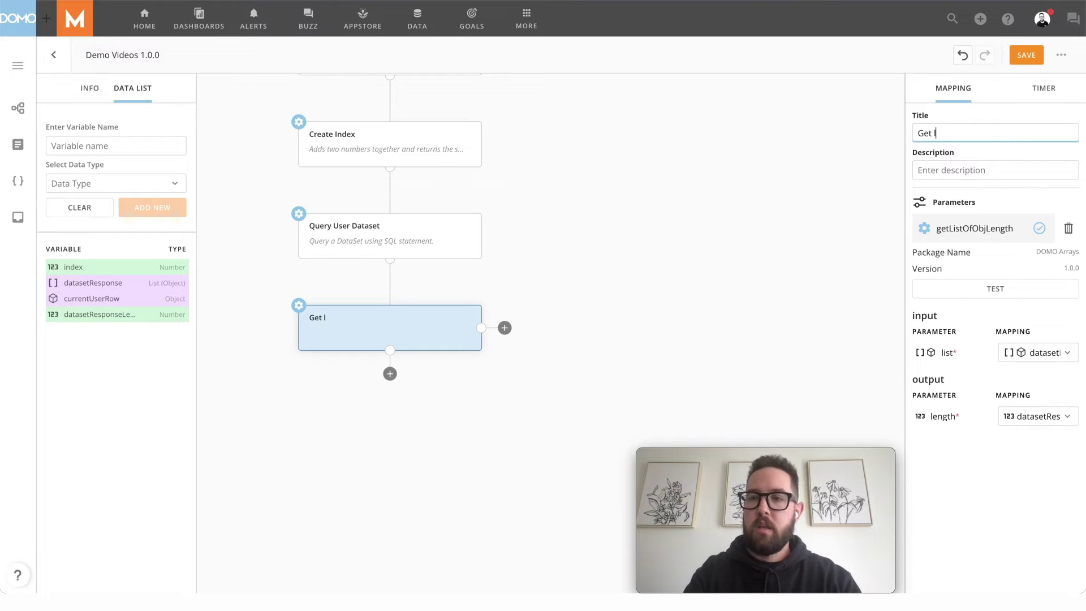
{"action": "type", "text": "ength of da"}
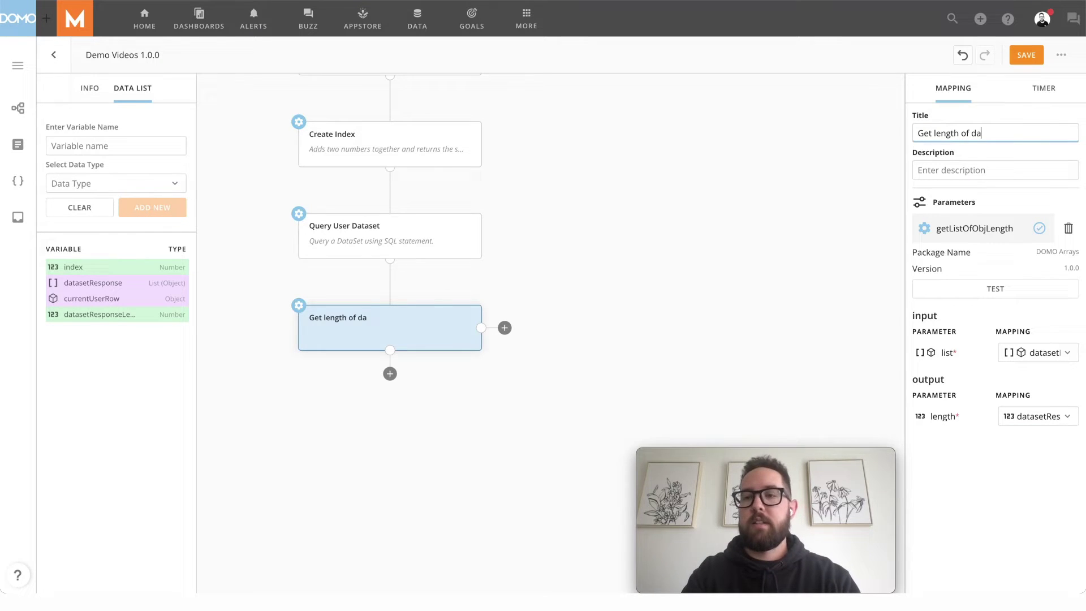
{"action": "type", "text": "taset"}
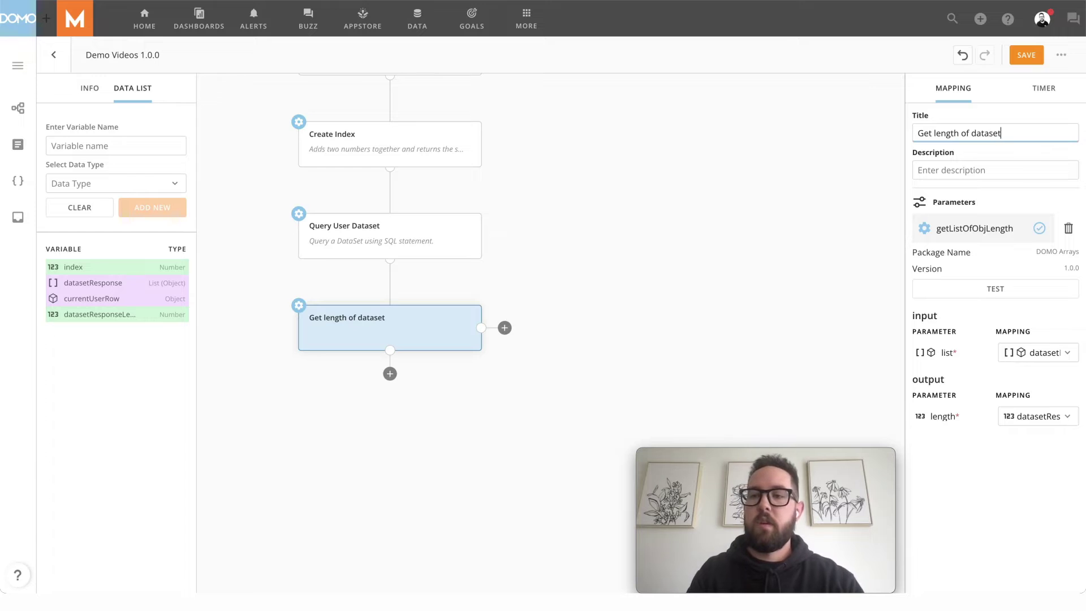
Step: Review the four steps, then bring up the add-step choices below Get length of dataset
{"action": "scroll", "coordinate": [633, 240], "scroll_direction": "down", "scroll_amount": 3}
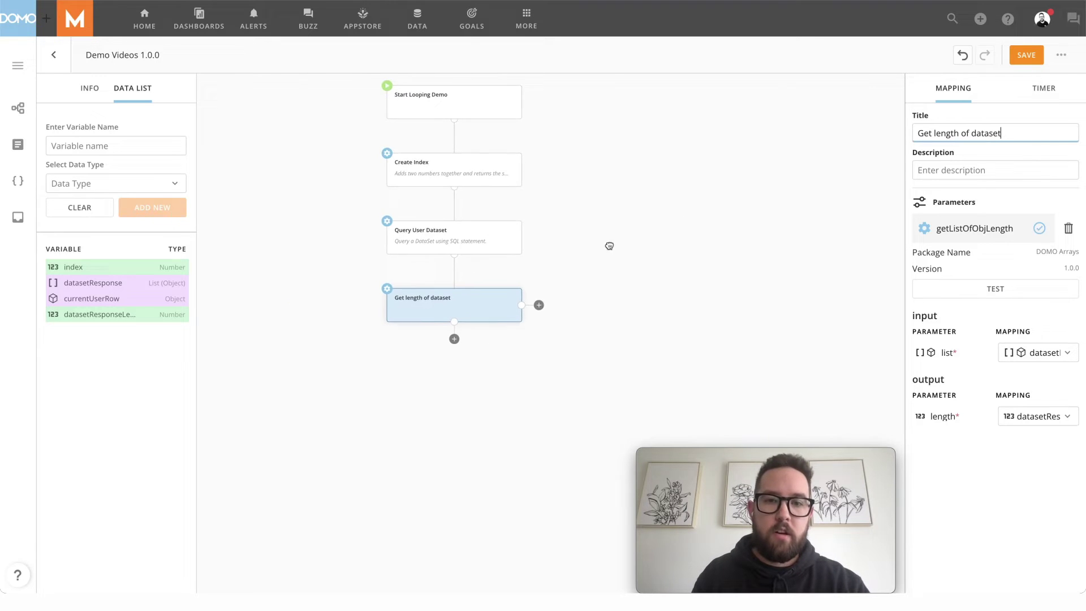
{"action": "left_click_drag", "start_coordinate": [609, 245], "coordinate": [539, 265]}
{"action": "left_click", "coordinate": [539, 265]}
{"action": "left_click", "coordinate": [368, 190]}
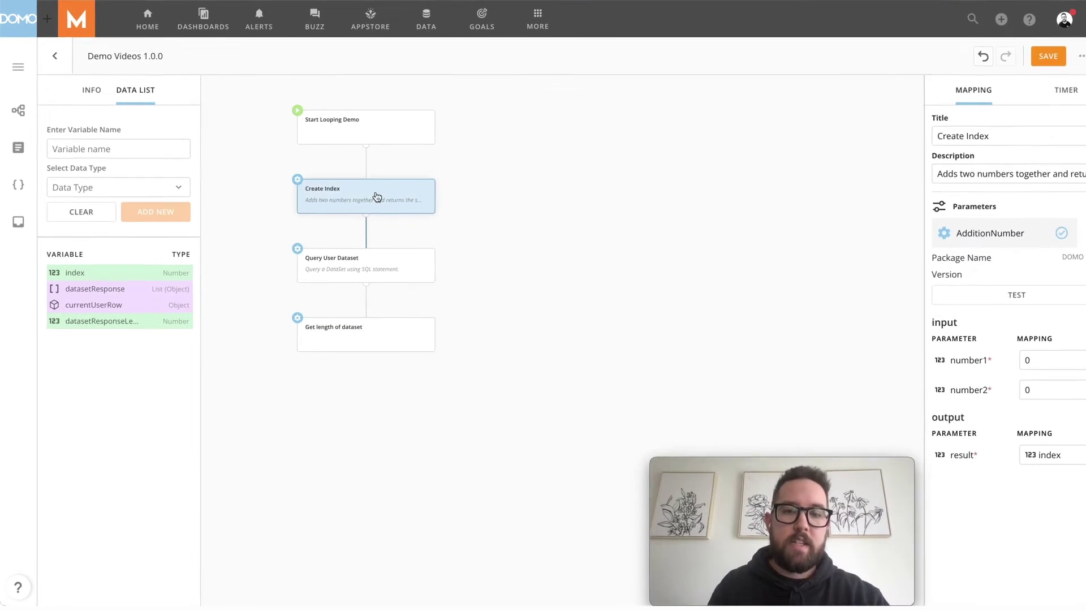
{"action": "left_click", "coordinate": [531, 387]}
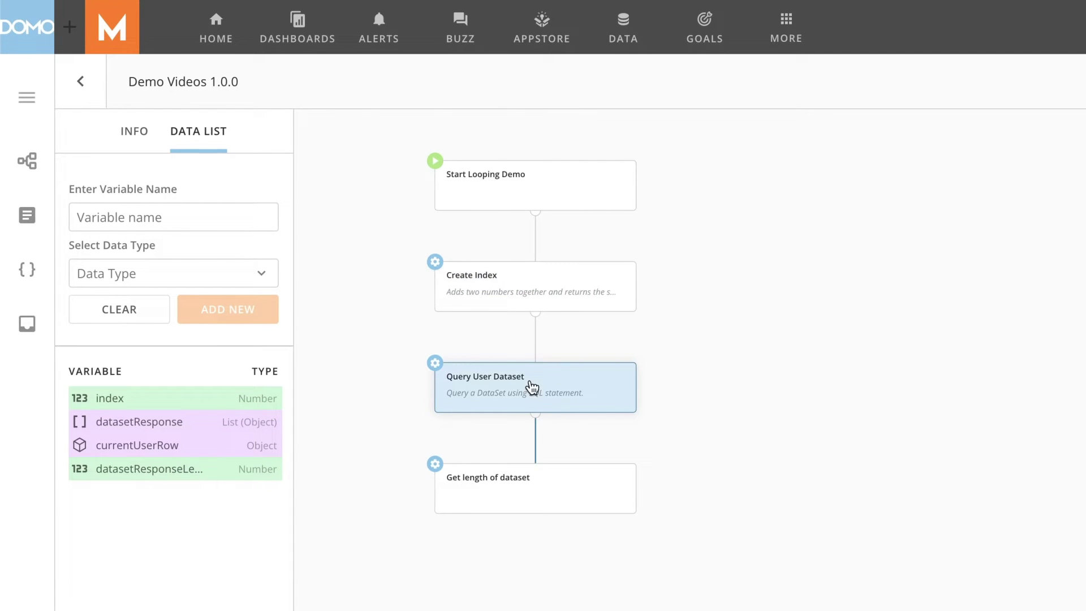
{"action": "left_click", "coordinate": [572, 489]}
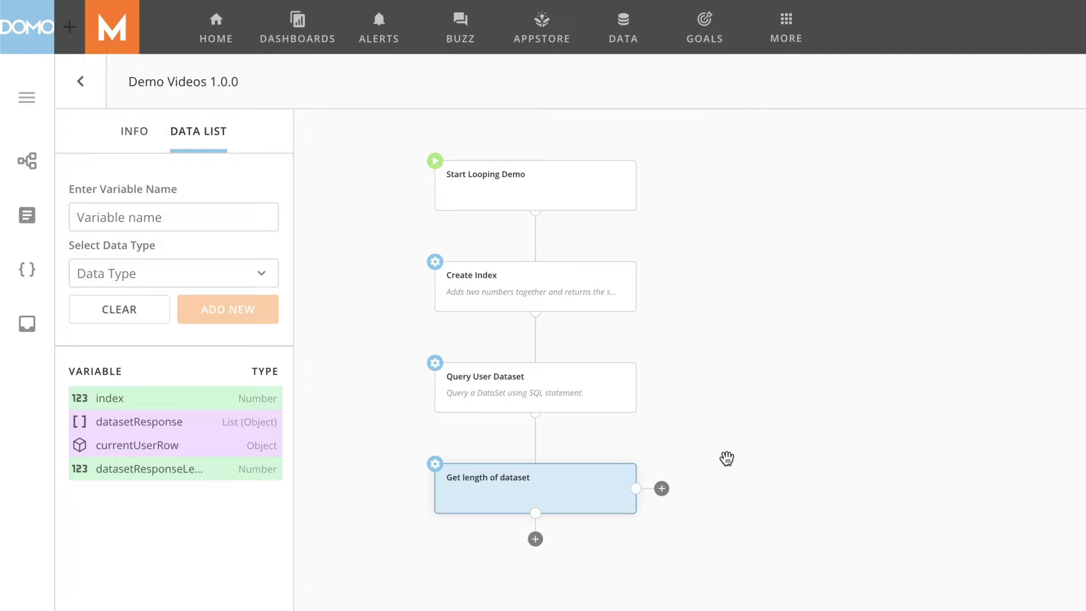
{"action": "left_click_drag", "start_coordinate": [727, 458], "coordinate": [819, 248]}
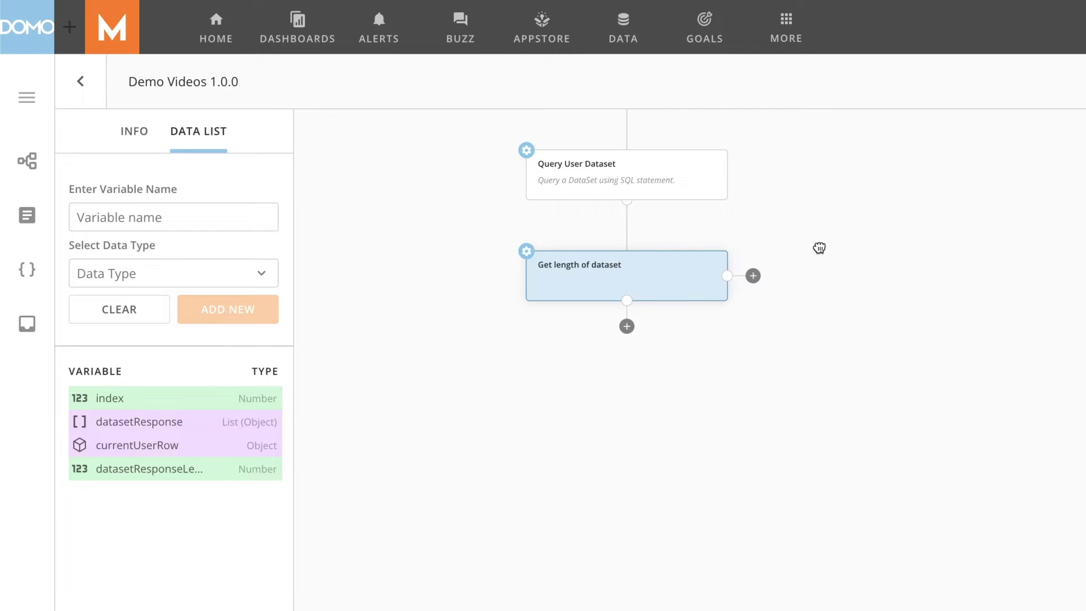
{"action": "left_click", "coordinate": [627, 328]}
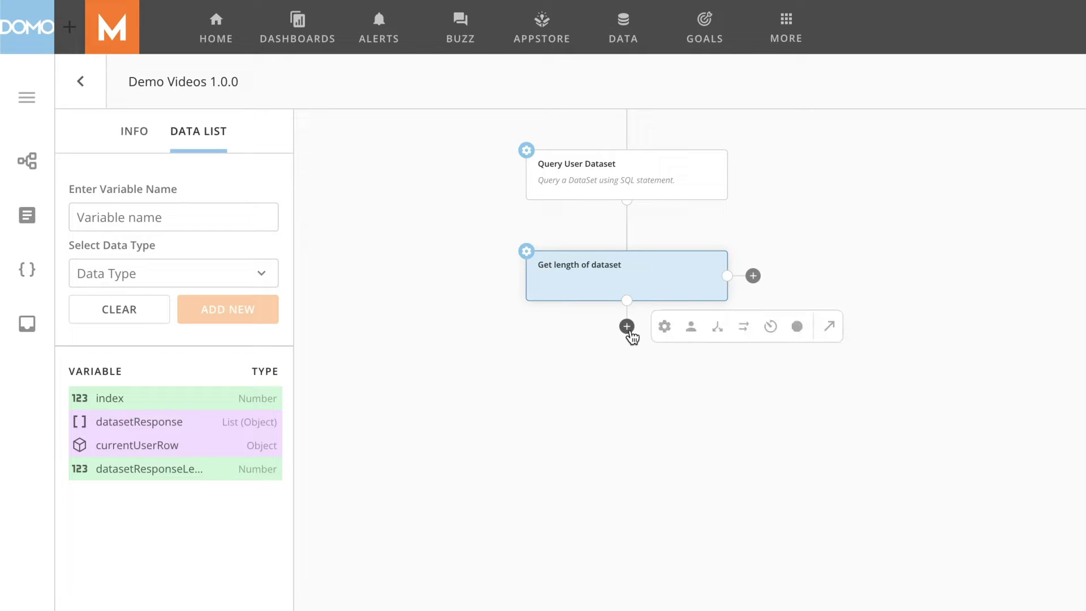
Step: Add a service task using DOMO General Utilities indexIntoObjectList
{"action": "left_click", "coordinate": [664, 328]}
{"action": "left_click", "coordinate": [984, 225]}
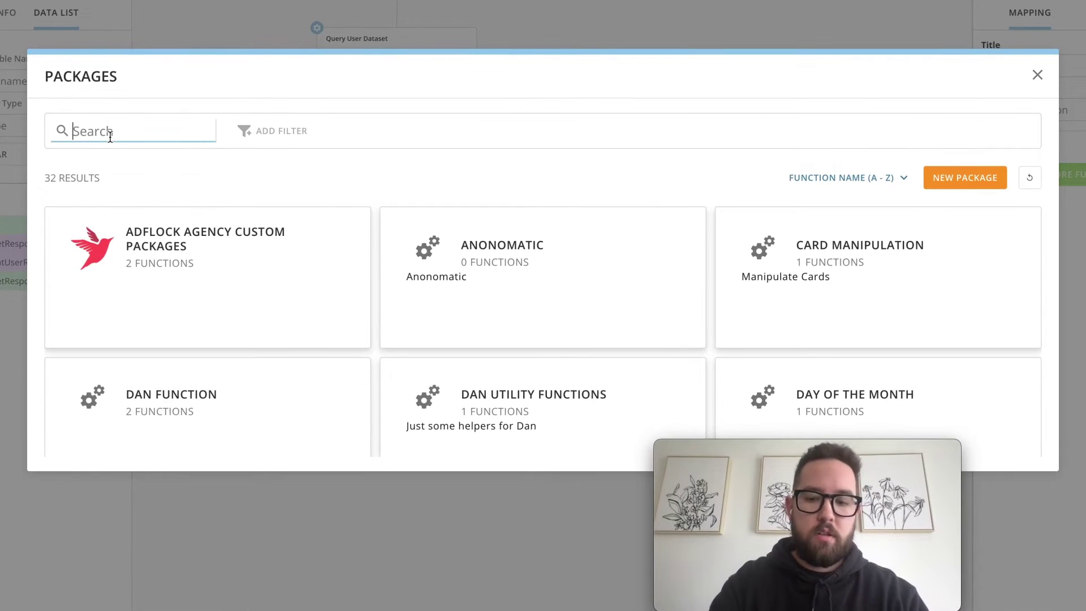
{"action": "type", "text": "pick"}
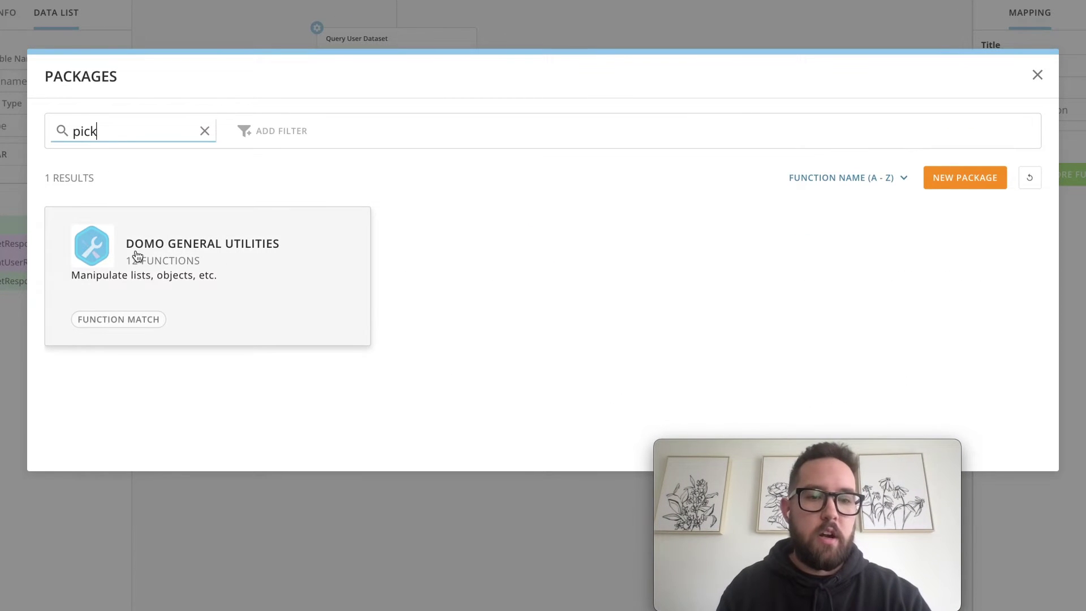
{"action": "left_click", "coordinate": [304, 265]}
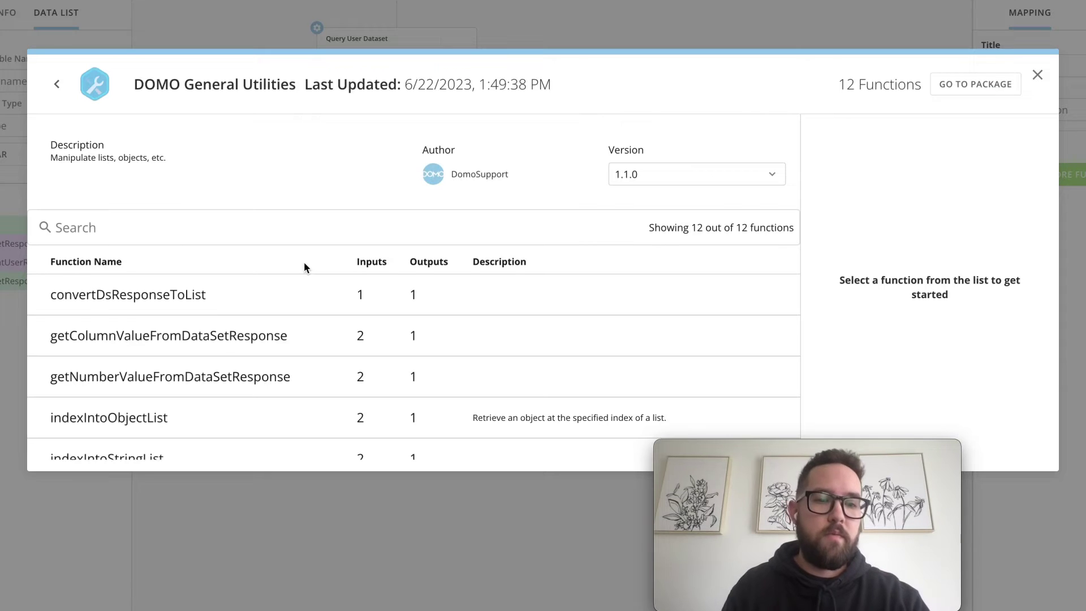
{"action": "left_click", "coordinate": [135, 404]}
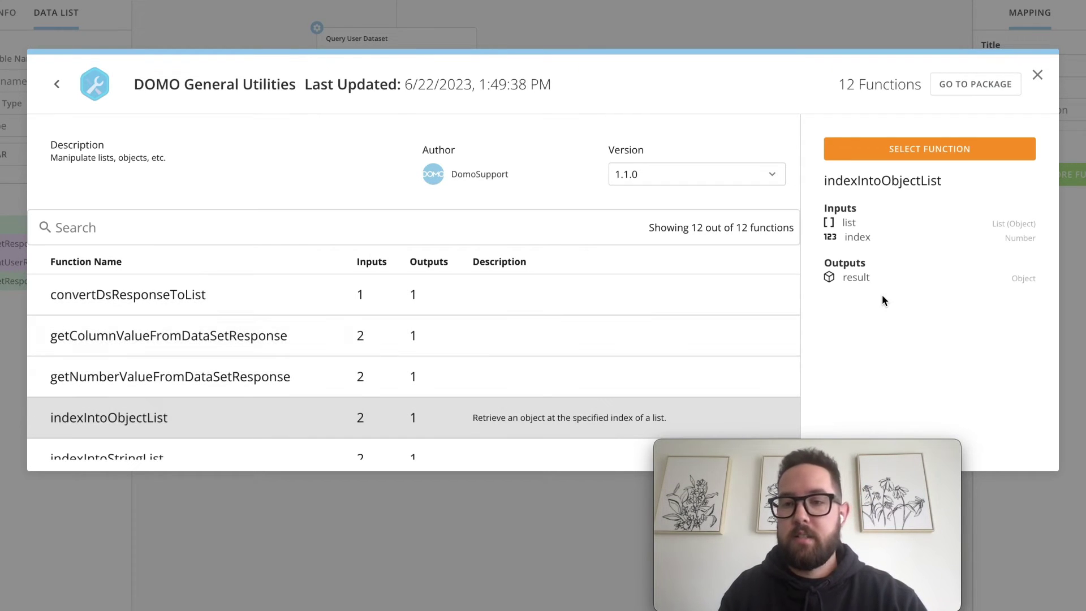
{"action": "left_click", "coordinate": [934, 149]}
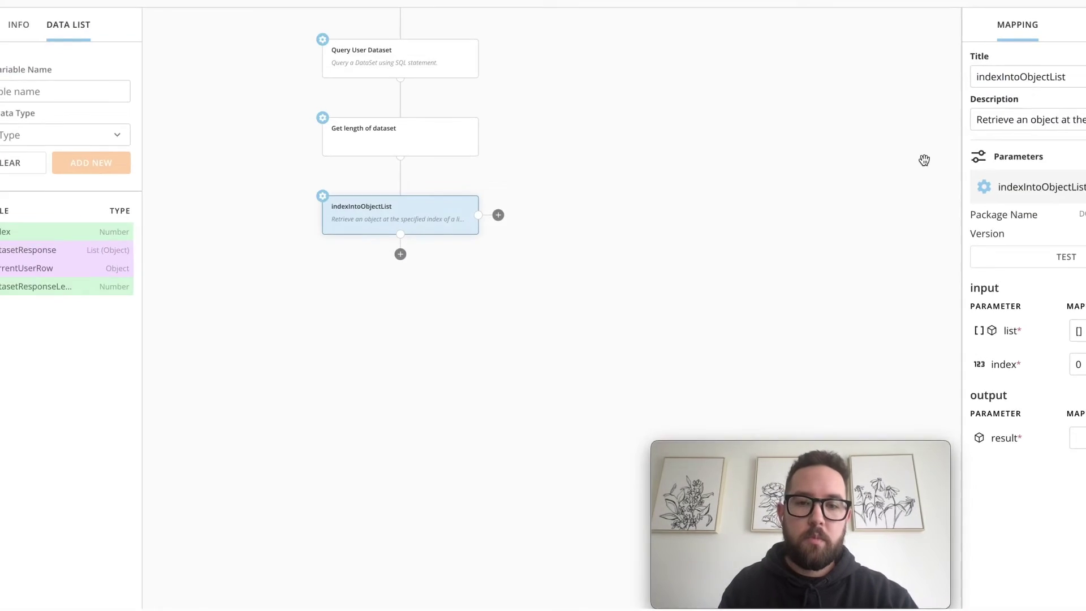
Step: Map list to datasetResponse, index to index, and result to currentUserRow
{"action": "left_click", "coordinate": [1024, 351]}
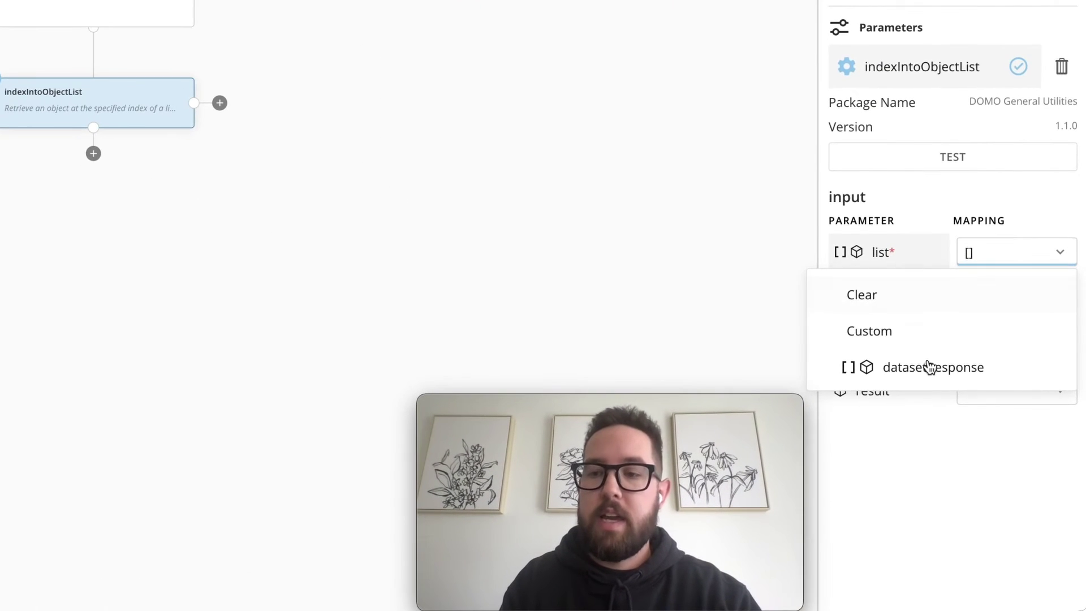
{"action": "left_click", "coordinate": [929, 367]}
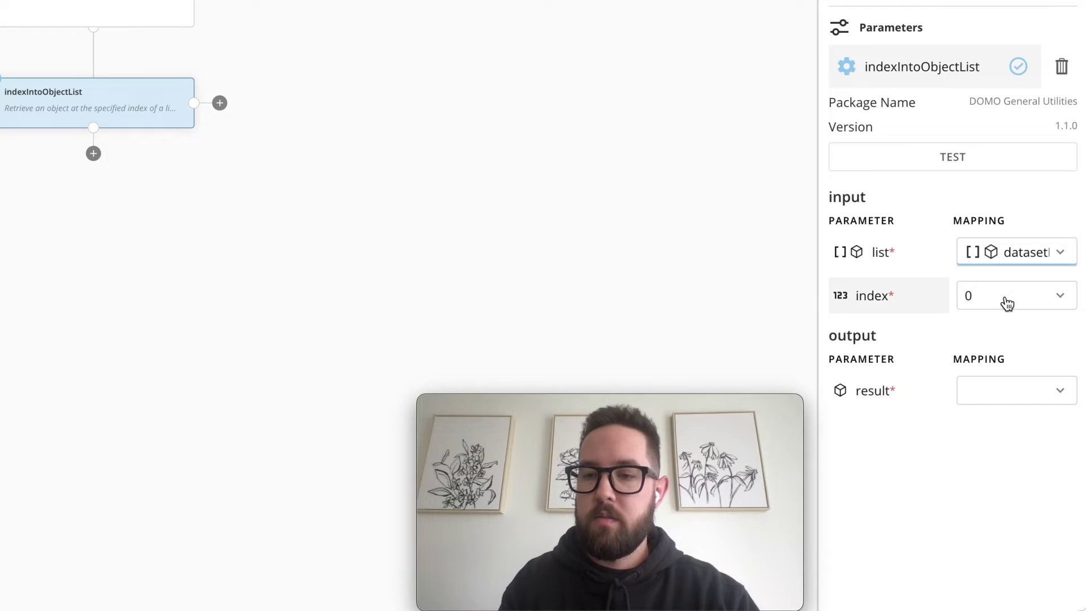
{"action": "left_click", "coordinate": [1006, 303]}
{"action": "left_click", "coordinate": [909, 411]}
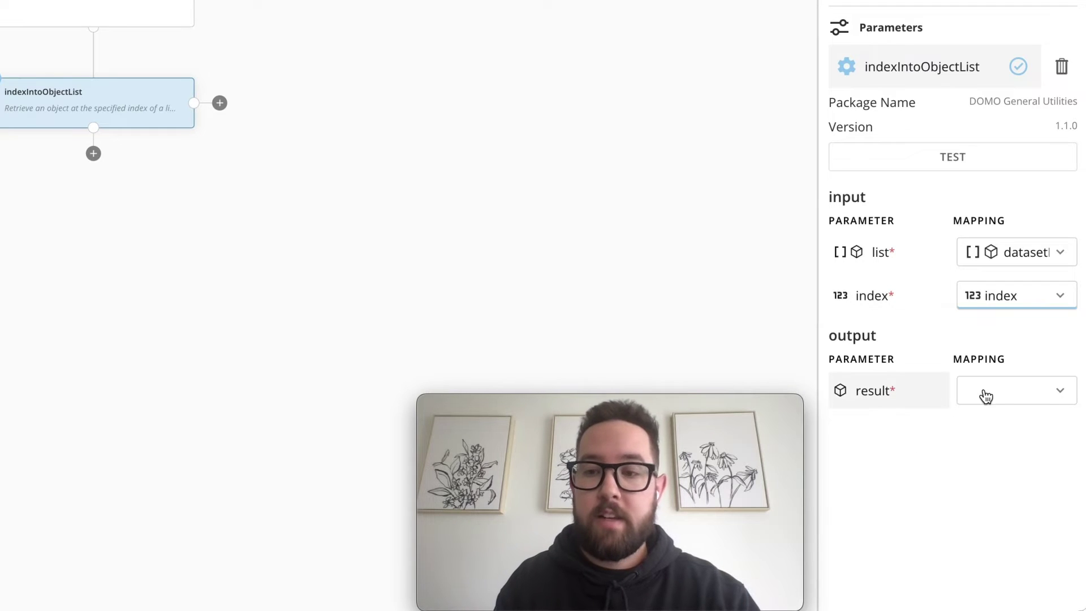
{"action": "left_click", "coordinate": [1002, 393]}
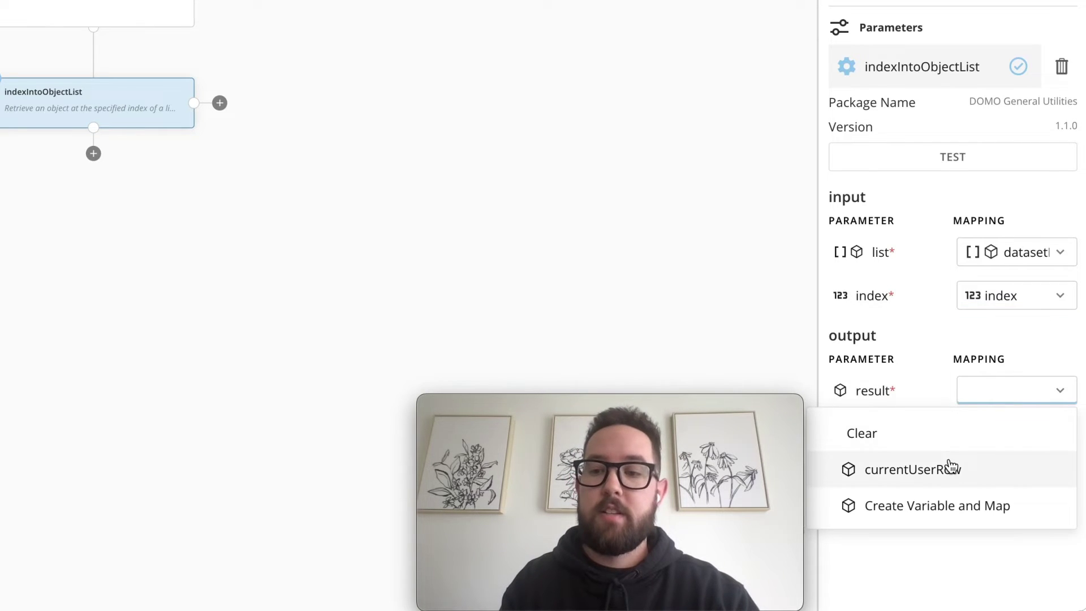
{"action": "left_click", "coordinate": [950, 467]}
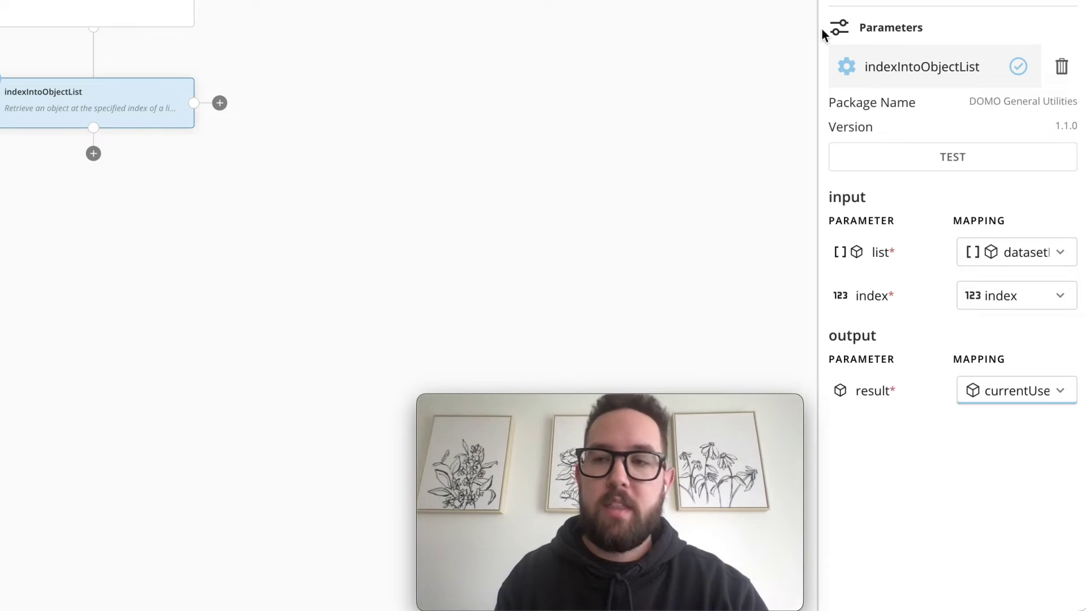
Step: Retitle the lookup step 'Get current user'
{"action": "double_click", "coordinate": [965, 130]}
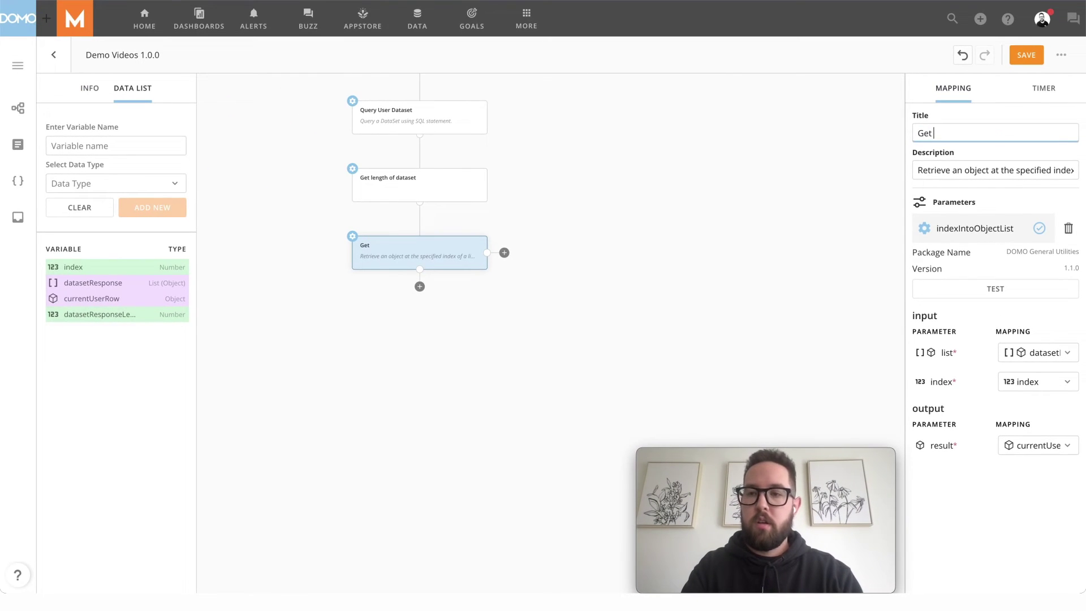
{"action": "type", "text": "current u"}
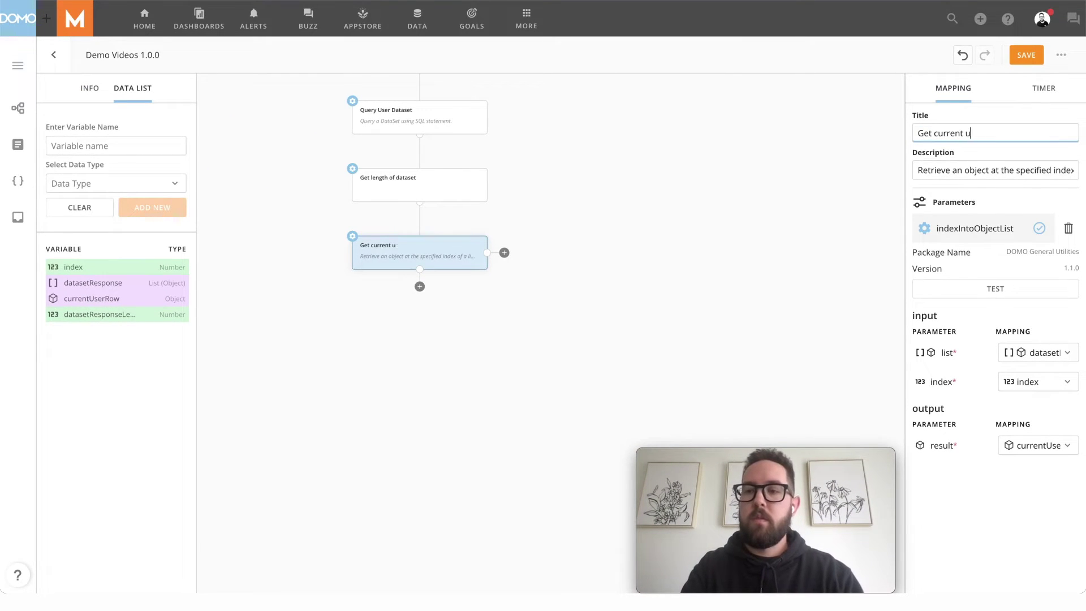
{"action": "type", "text": "ser"}
{"action": "left_click", "coordinate": [721, 208]}
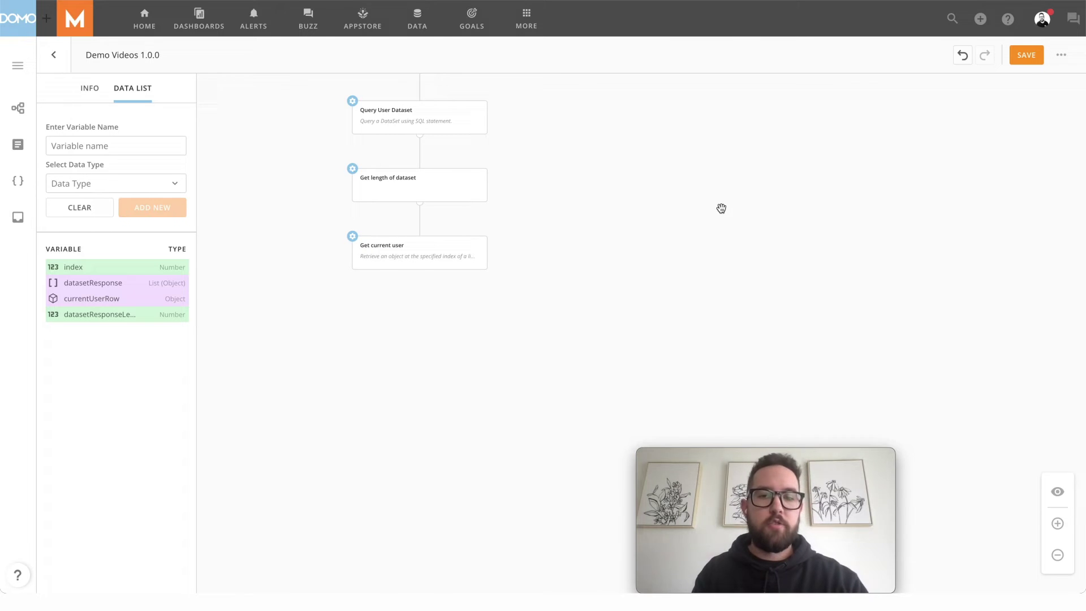
{"action": "left_click", "coordinate": [431, 259]}
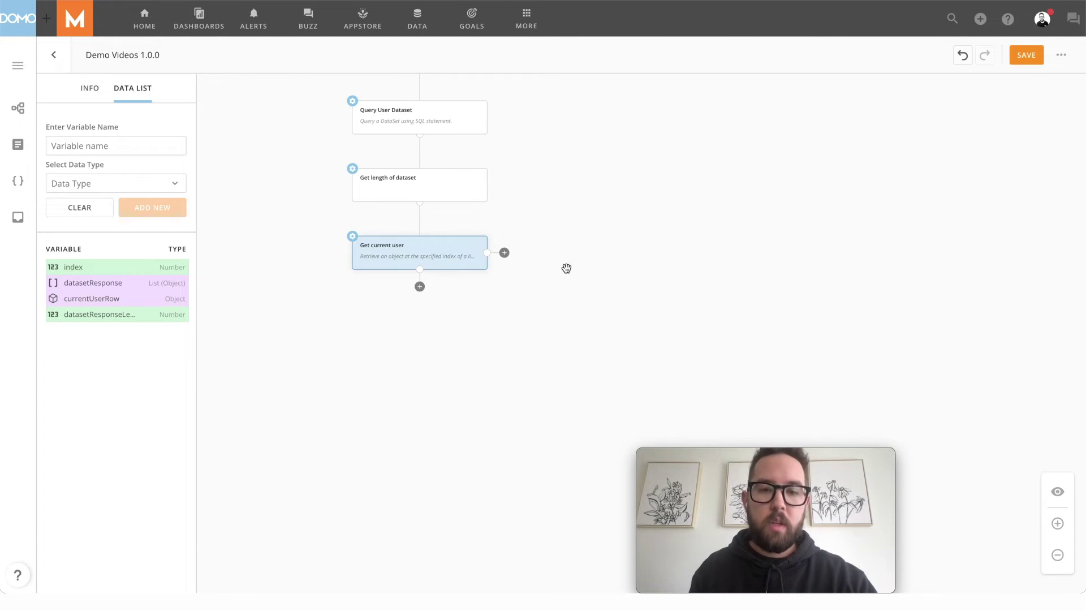
Step: Add a step below Get current user titled 'Are there more users?'
{"action": "scroll", "coordinate": [566, 268], "scroll_direction": "down", "scroll_amount": 3}
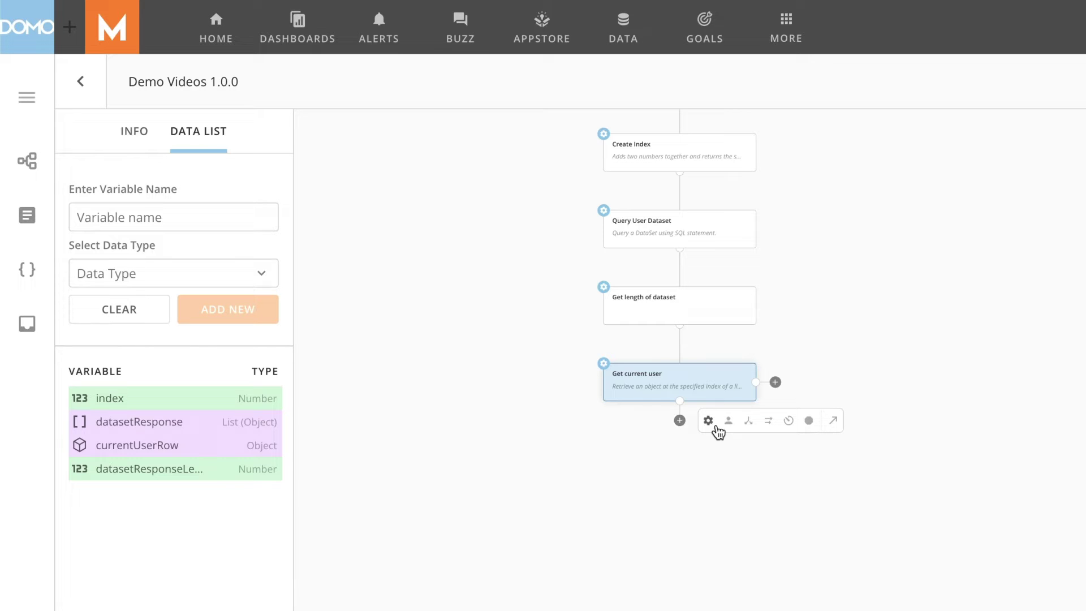
{"action": "left_click", "coordinate": [747, 421]}
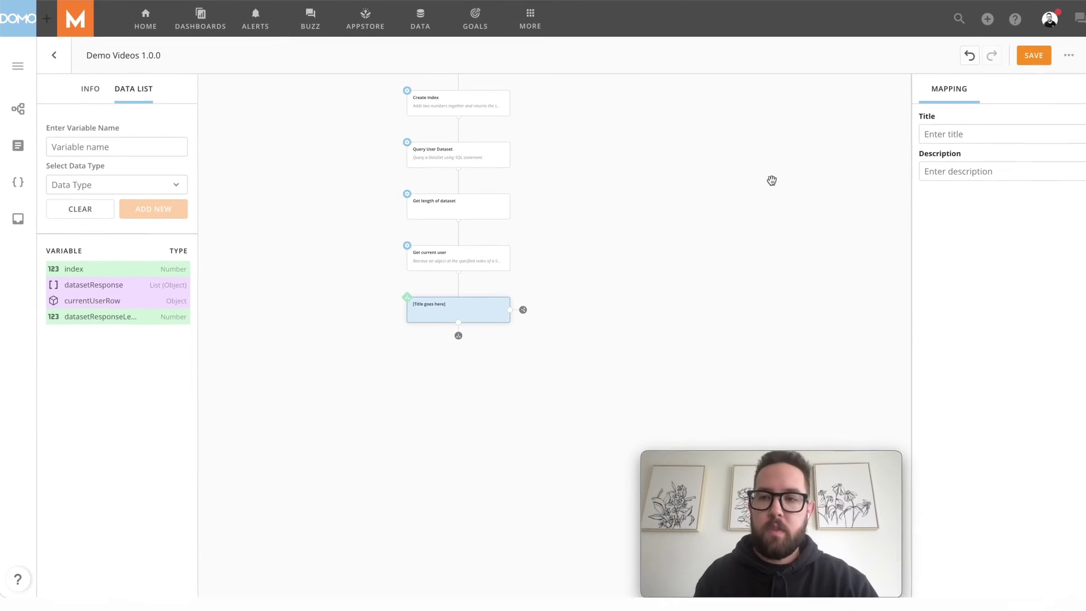
{"action": "left_click", "coordinate": [931, 135]}
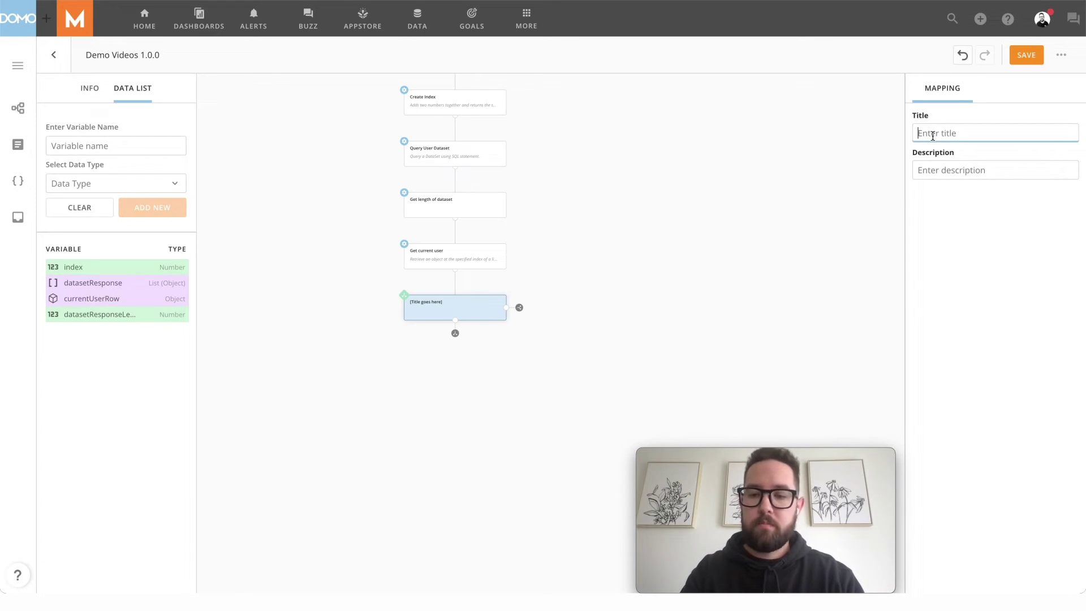
{"action": "type", "text": "Are ther"}
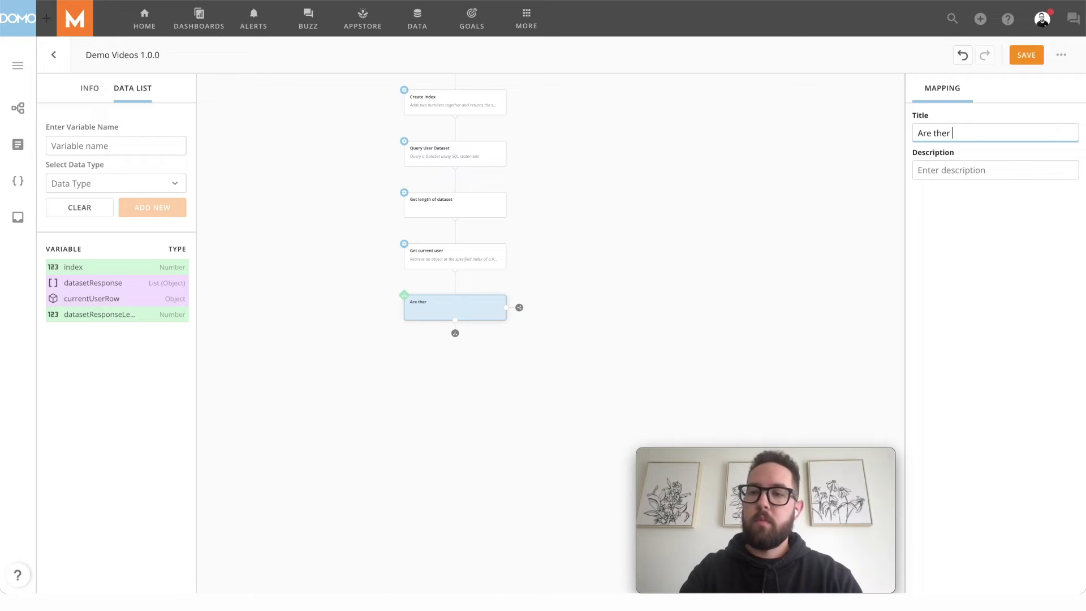
{"action": "type", "text": "e mo"}
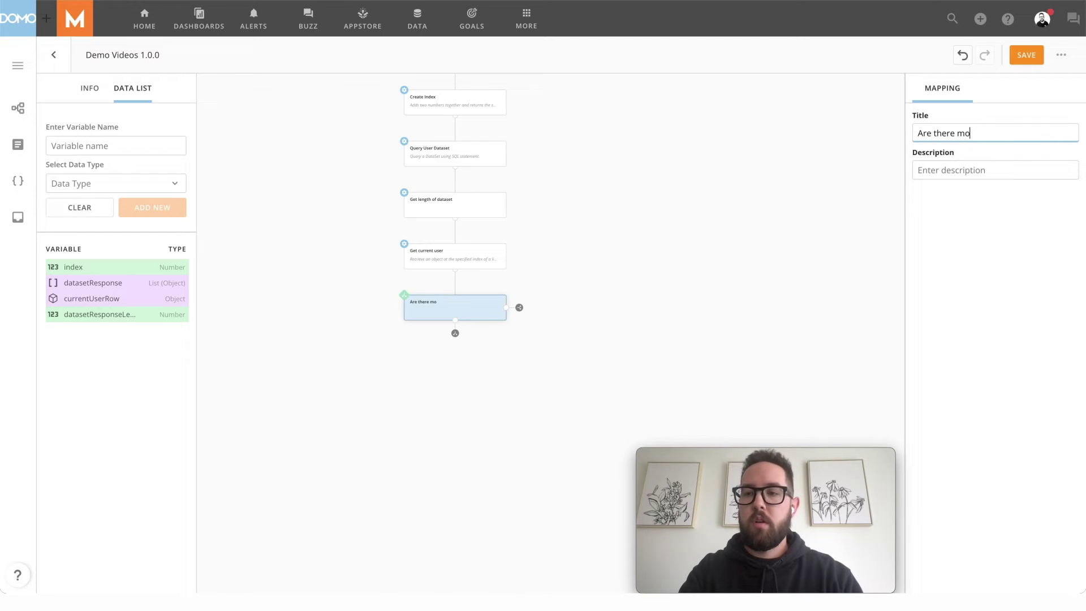
{"action": "type", "text": "re users?"}
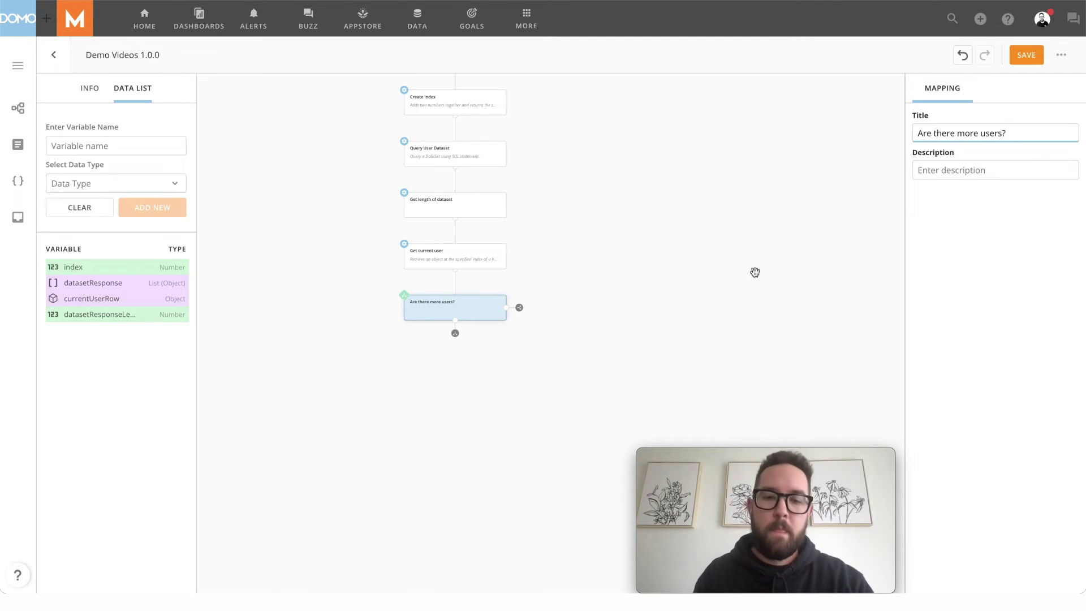
Step: Add a condition leading to an end step under 'Are there more users?', aligned in one column
{"action": "mouse_move", "coordinate": [512, 375]}
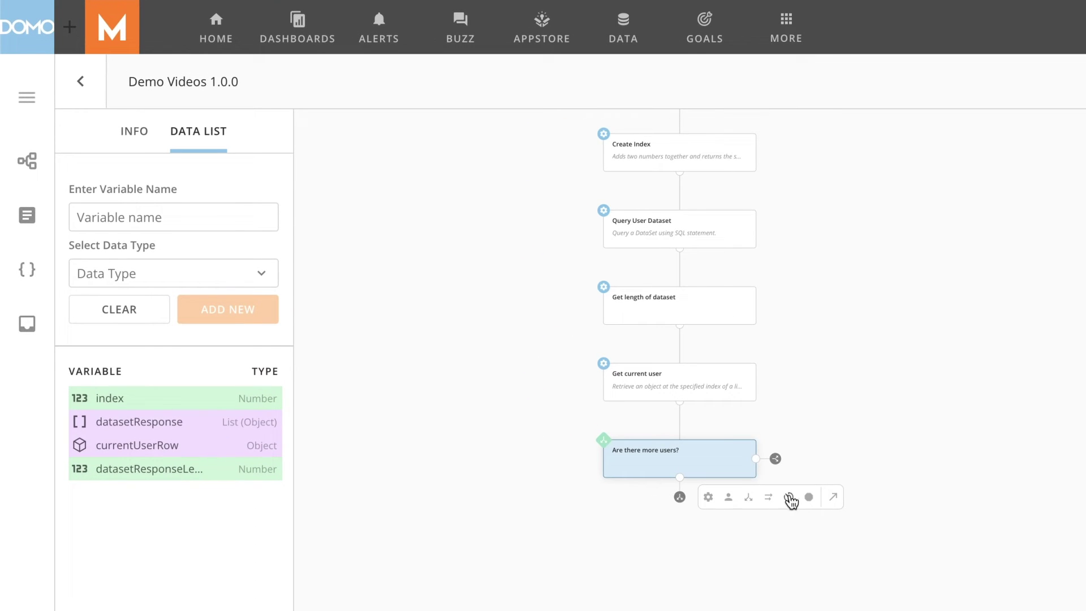
{"action": "left_click", "coordinate": [808, 497]}
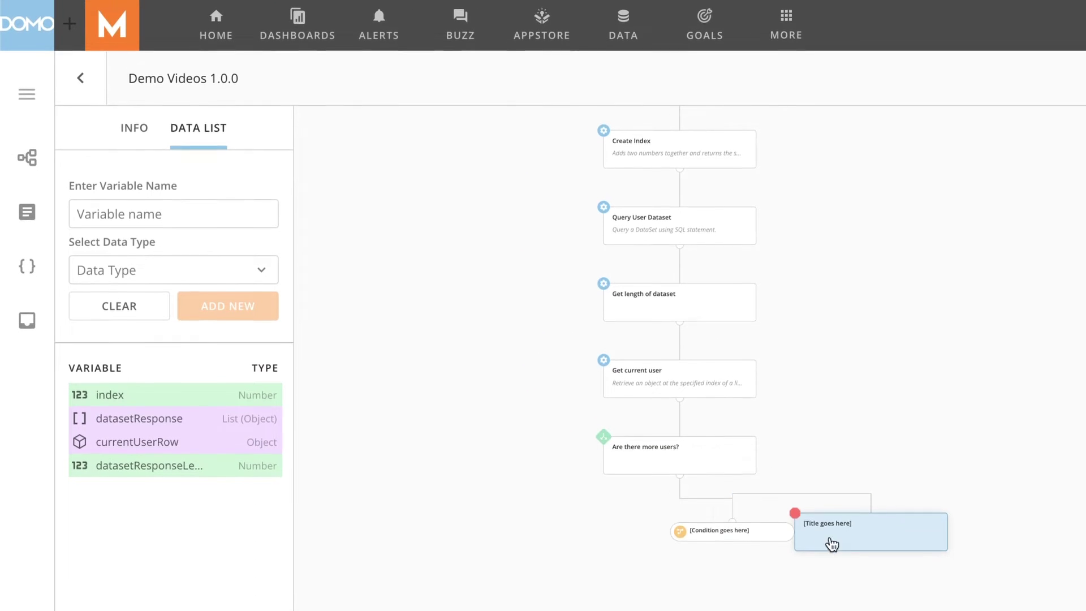
{"action": "left_click_drag", "start_coordinate": [831, 543], "coordinate": [669, 587]}
{"action": "left_click_drag", "start_coordinate": [668, 544], "coordinate": [654, 560]}
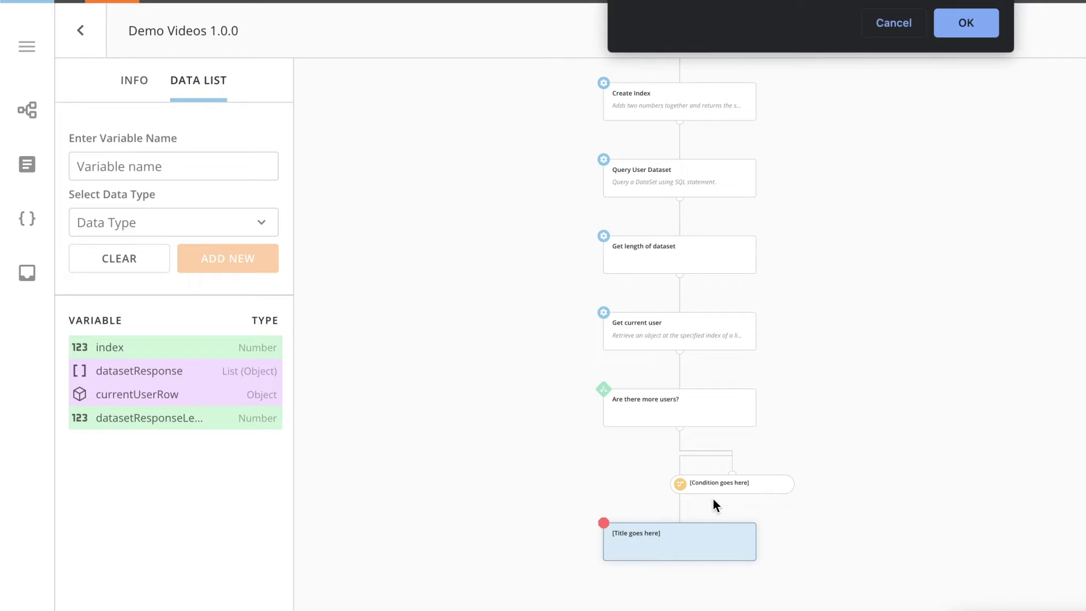
{"action": "left_click", "coordinate": [913, 24]}
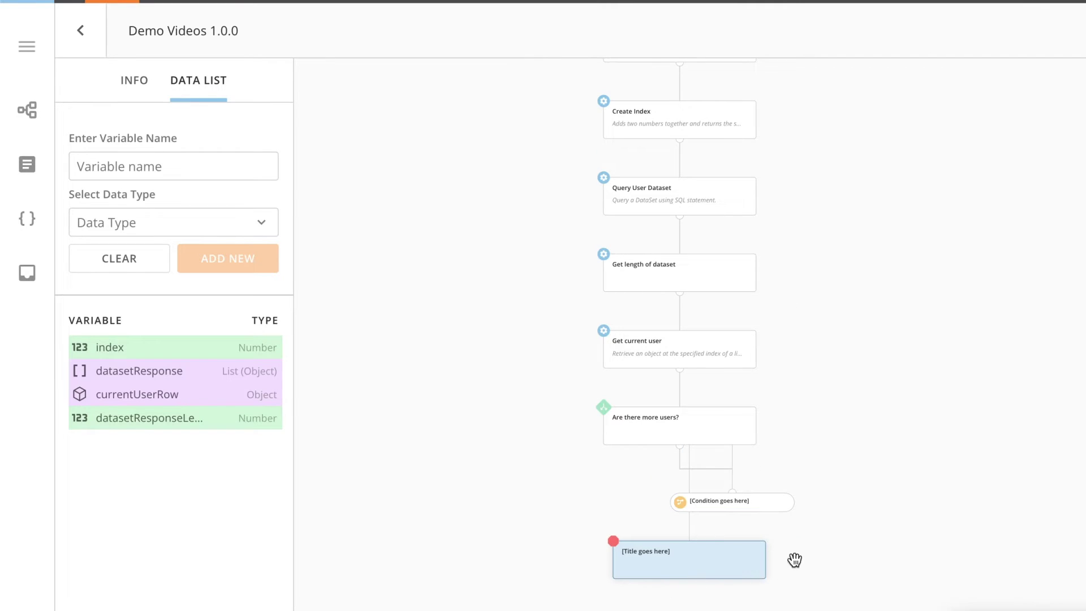
{"action": "left_click_drag", "start_coordinate": [735, 506], "coordinate": [683, 497]}
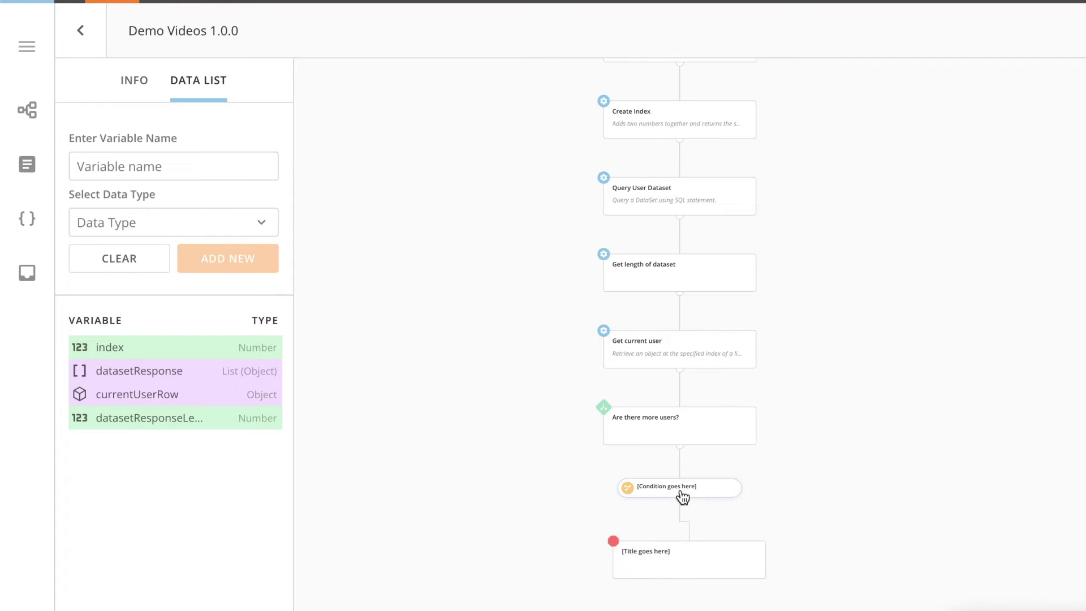
{"action": "left_click_drag", "start_coordinate": [681, 560], "coordinate": [671, 560]}
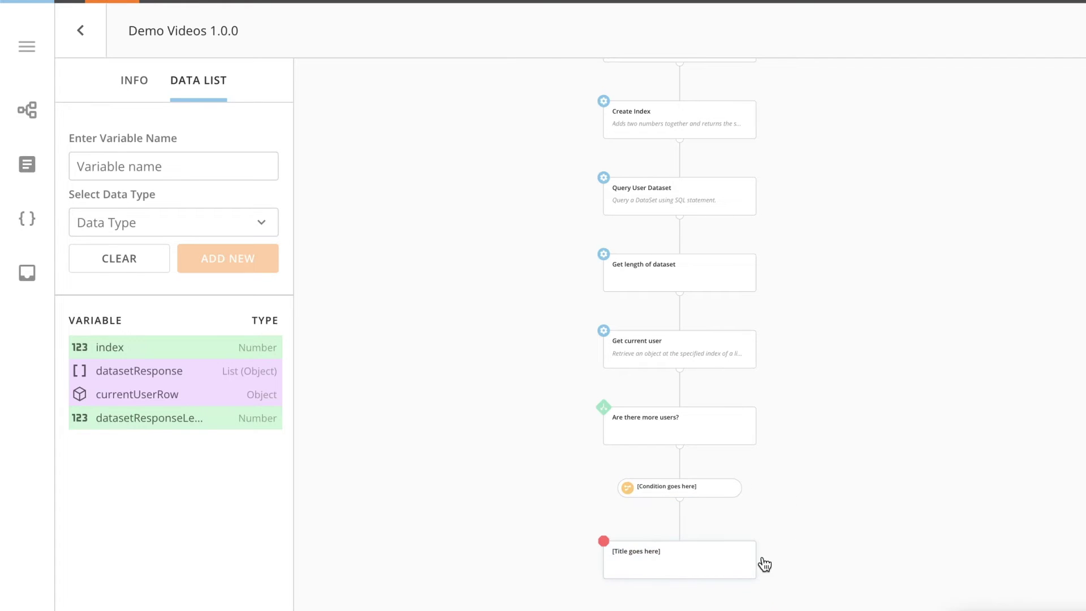
Step: Label the downward condition 'No' and title its end step 'End'
{"action": "left_click", "coordinate": [686, 492]}
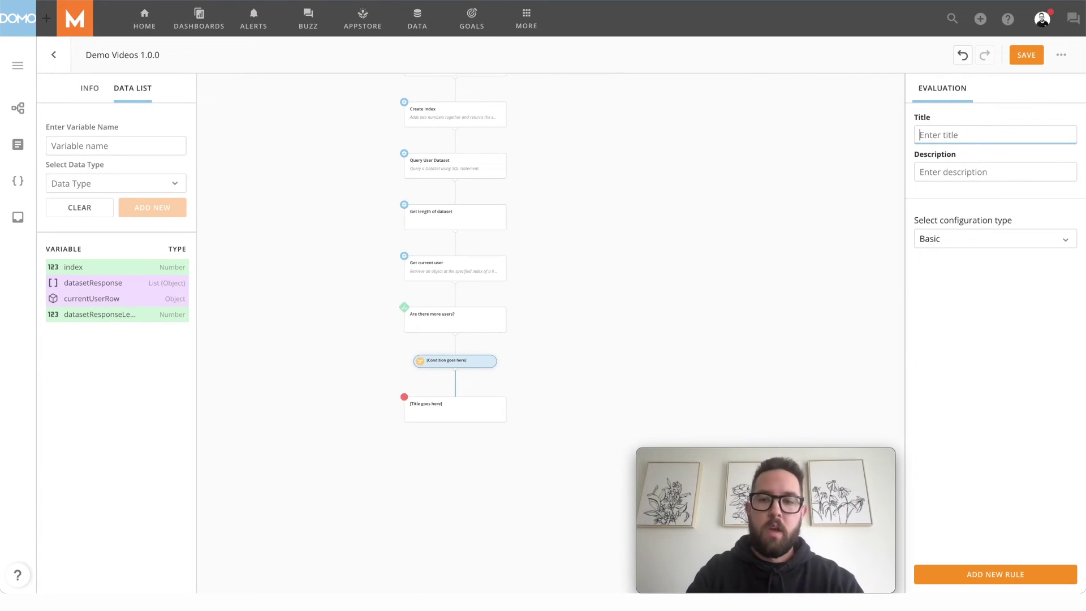
{"action": "type", "text": "No"}
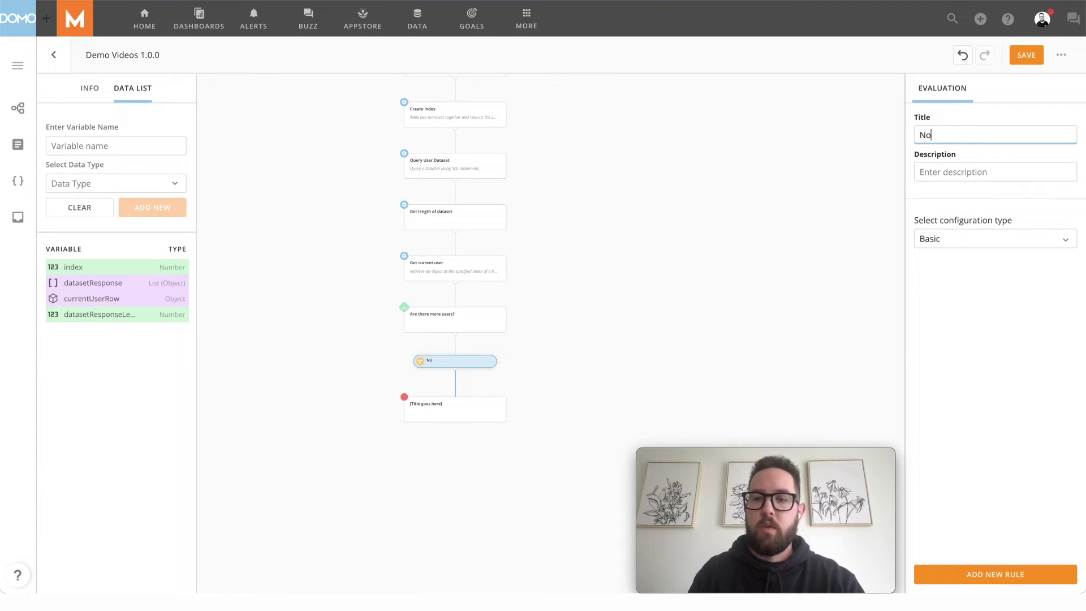
{"action": "left_click", "coordinate": [464, 409]}
{"action": "left_click", "coordinate": [936, 133]}
{"action": "type", "text": "End"}
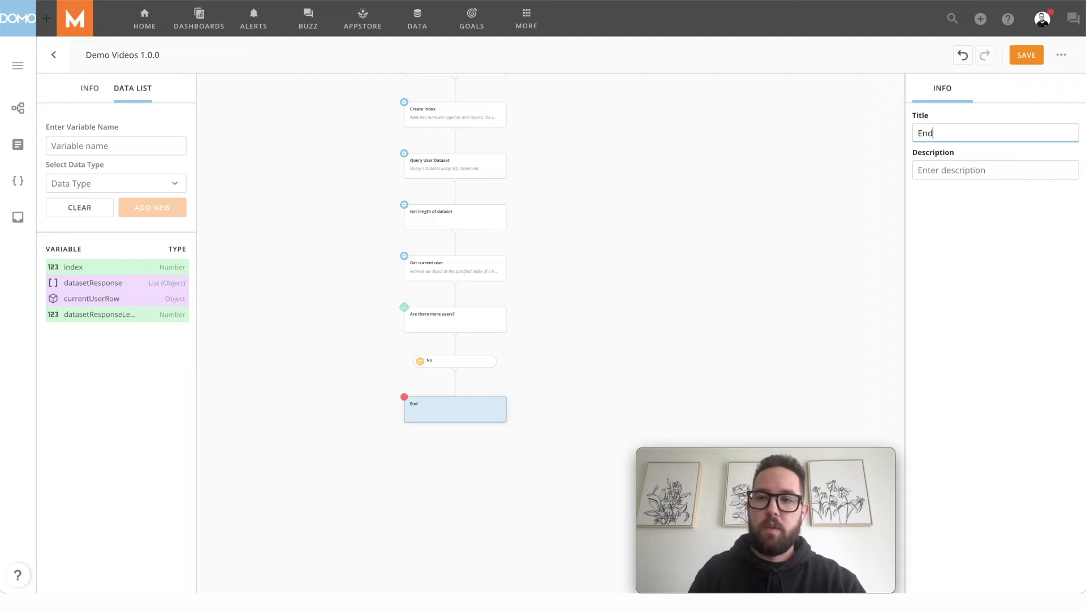
Step: Add a 'Yes' branch from Are there more users? to a new task
{"action": "left_click", "coordinate": [493, 327]}
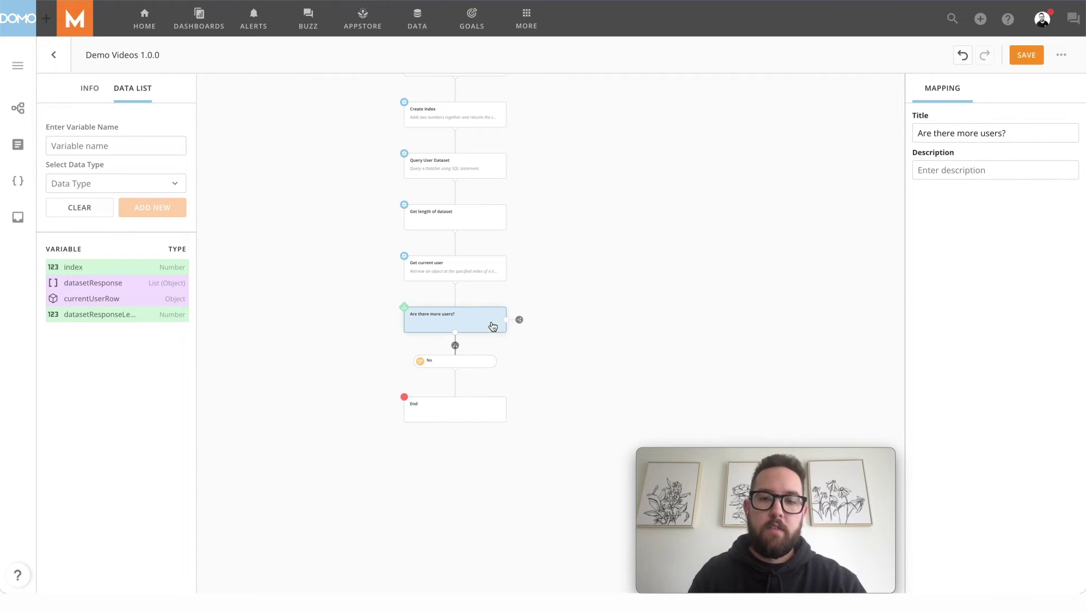
{"action": "mouse_move", "coordinate": [519, 320]}
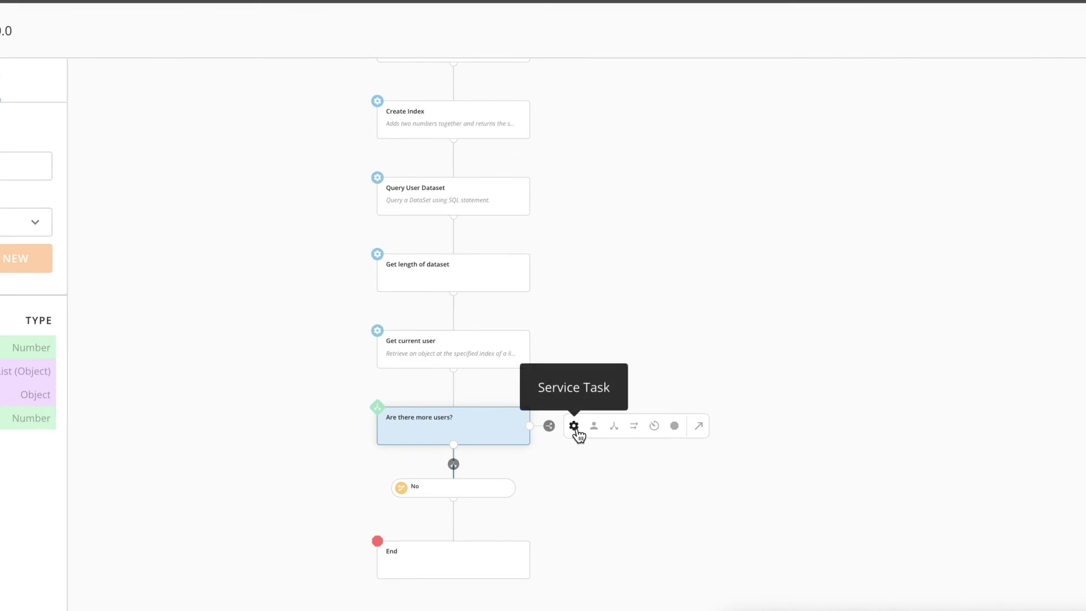
{"action": "left_click", "coordinate": [572, 421]}
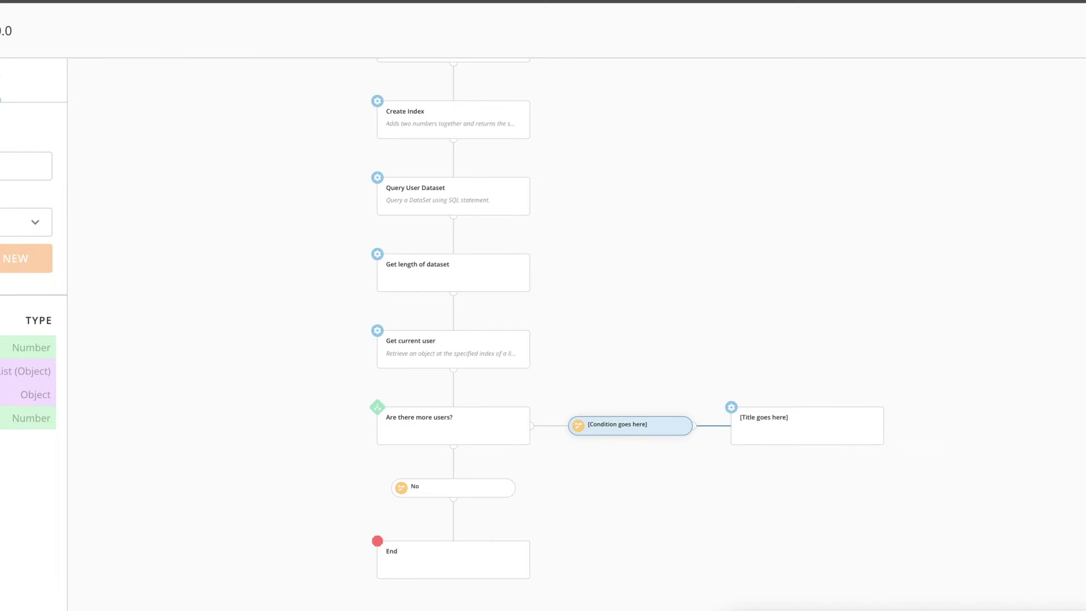
{"action": "type", "text": "Yes"}
{"action": "left_click", "coordinate": [789, 429]}
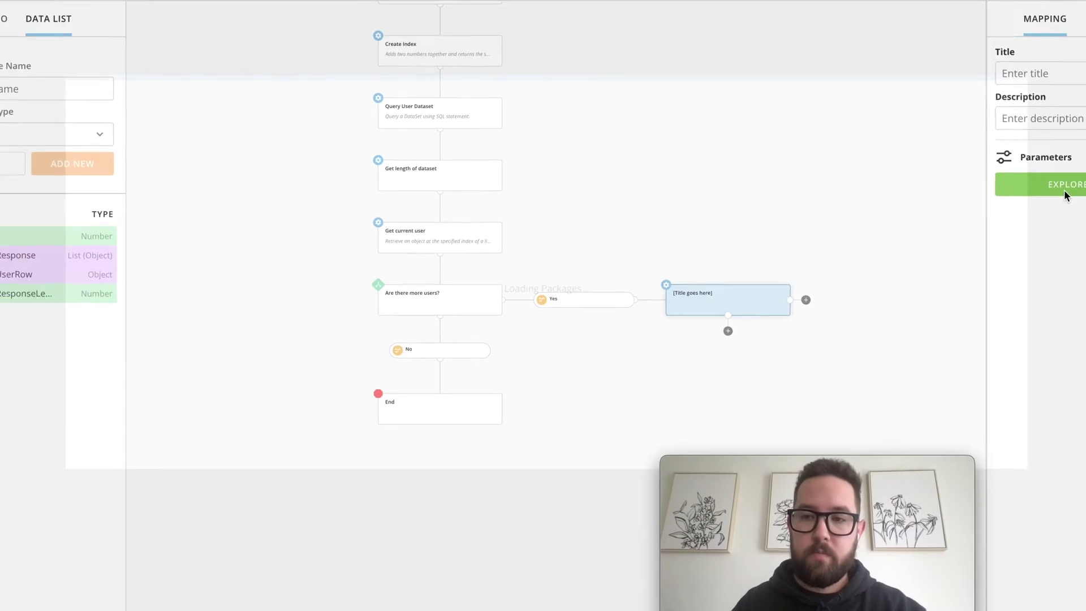
Step: Set the Yes-branch task to the DOMO Math AdditionNumber function
{"action": "left_click", "coordinate": [1048, 181]}
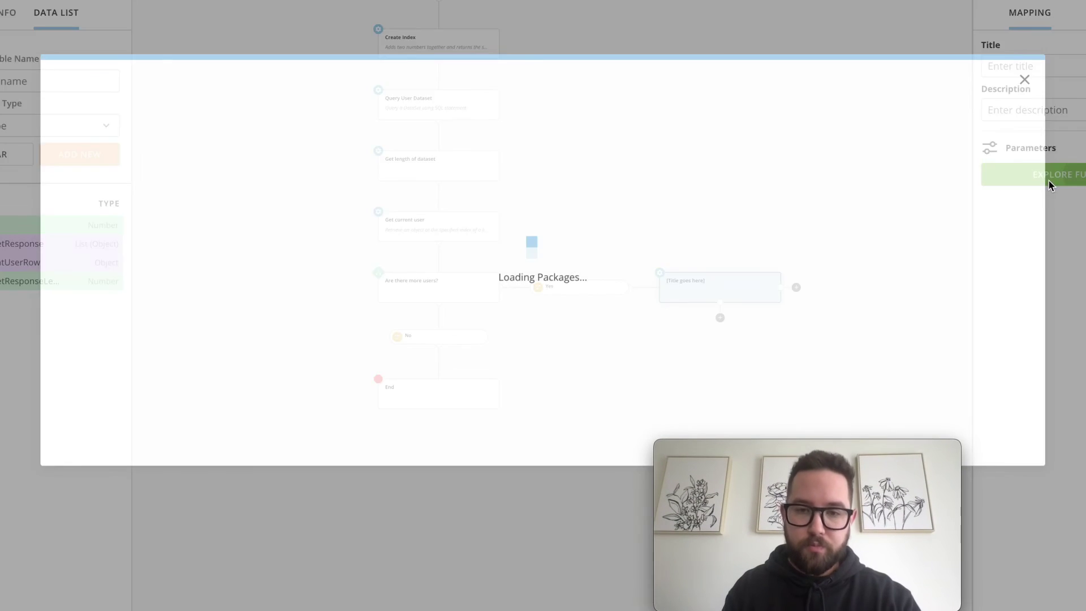
{"action": "left_click", "coordinate": [145, 131]}
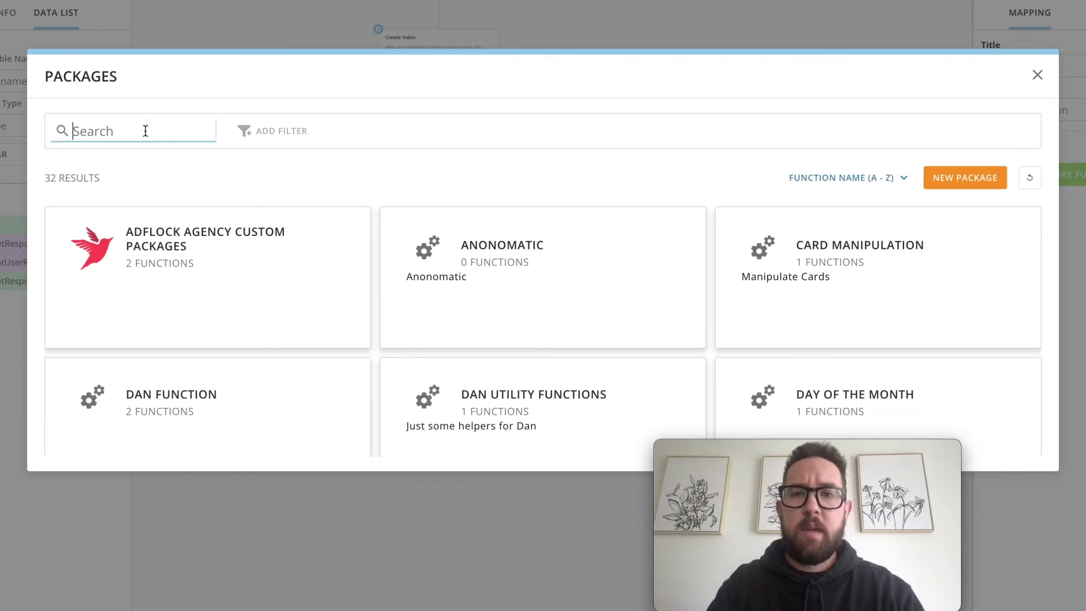
{"action": "type", "text": "math"}
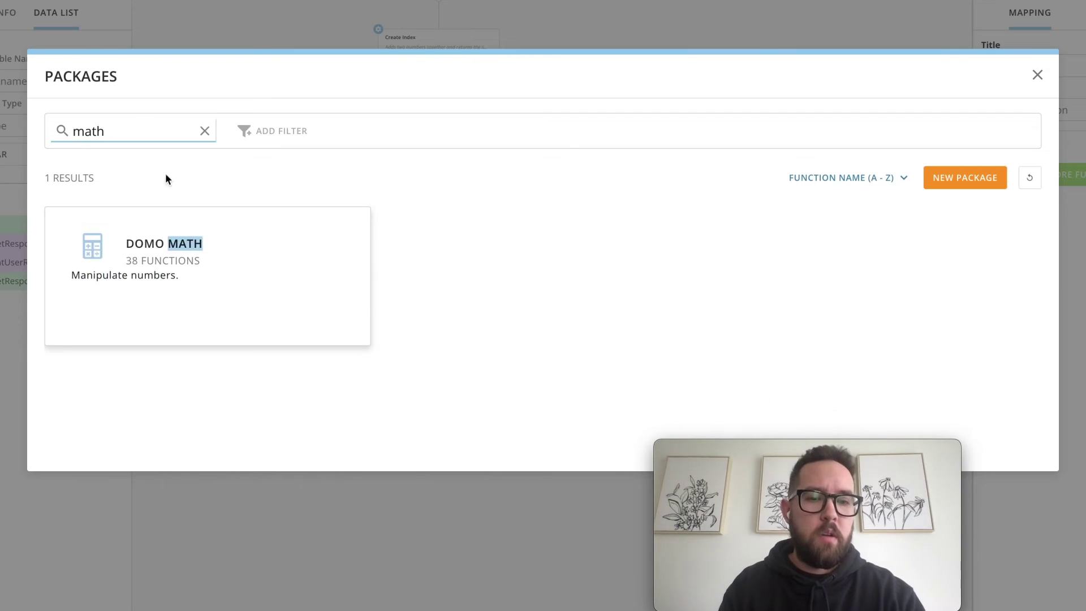
{"action": "left_click", "coordinate": [176, 250]}
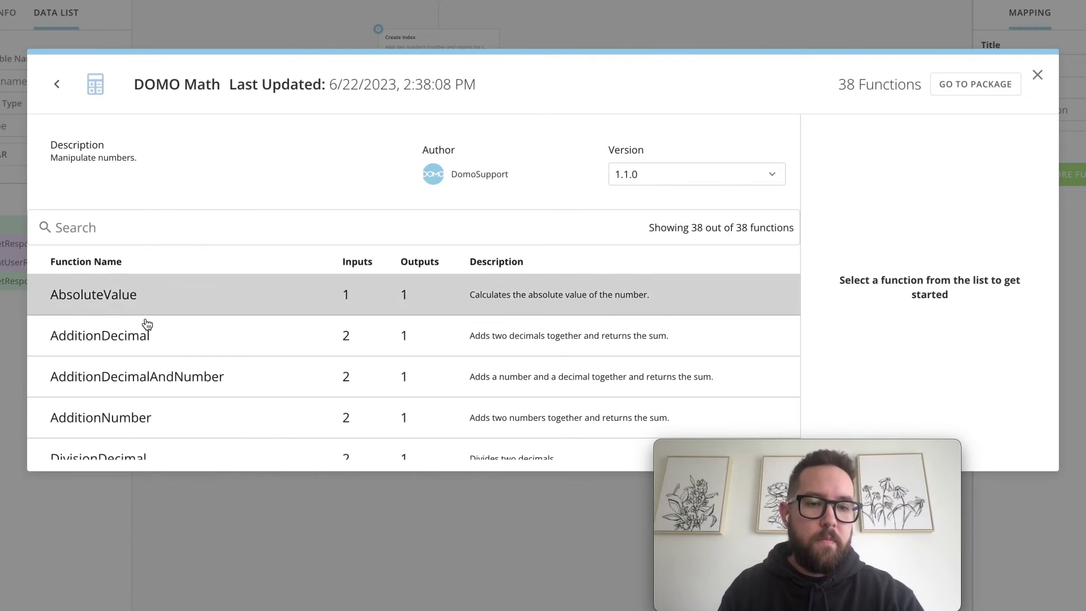
{"action": "left_click", "coordinate": [146, 424]}
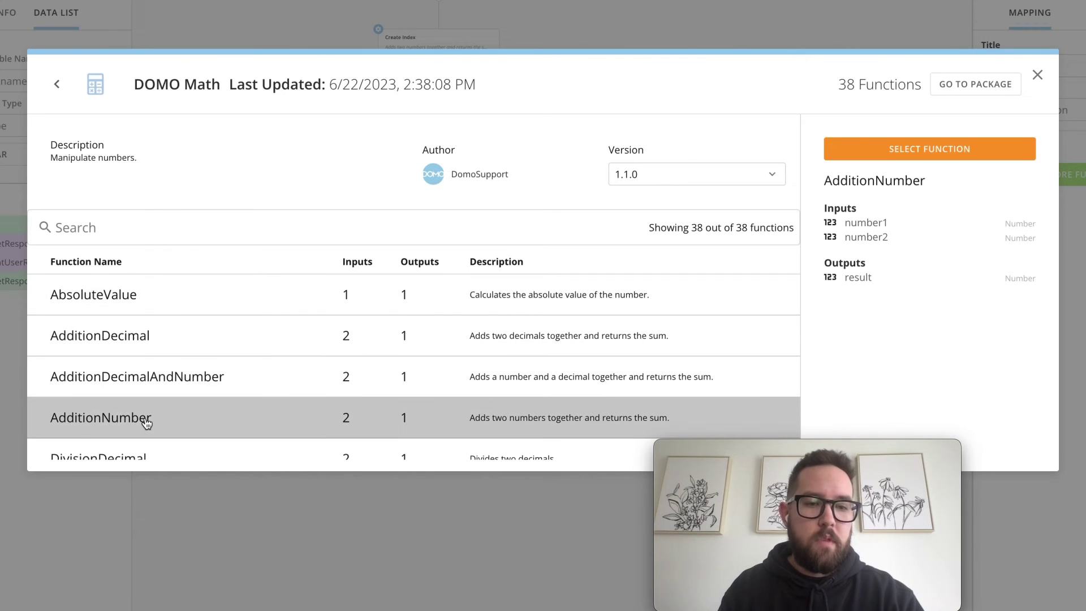
{"action": "left_click", "coordinate": [901, 160]}
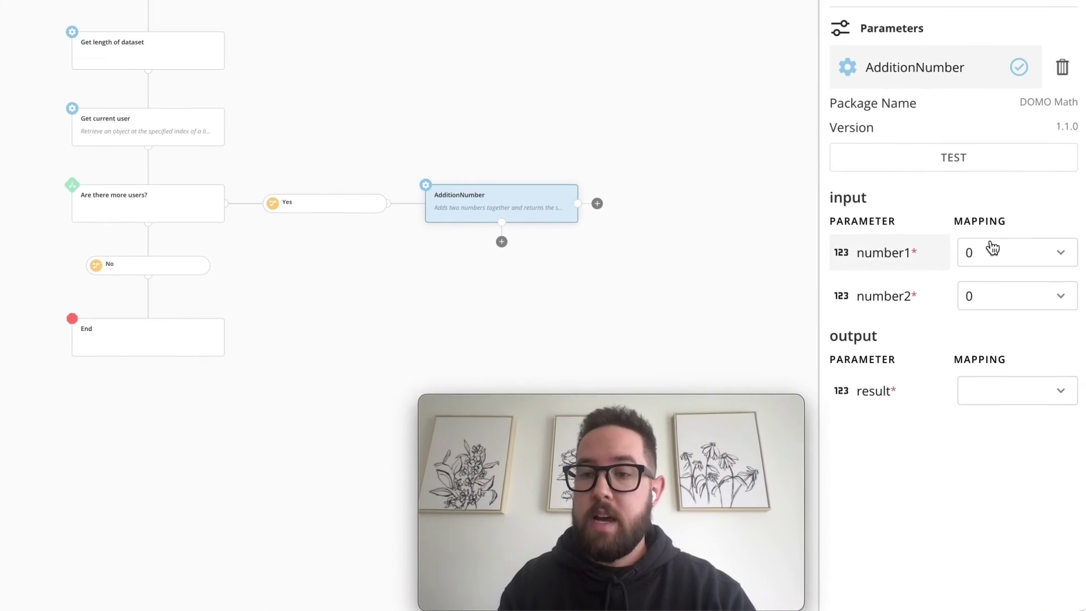
Step: Map number1 to index, set number2 to 1, and store the result in index
{"action": "left_click", "coordinate": [992, 247]}
{"action": "left_click", "coordinate": [882, 367]}
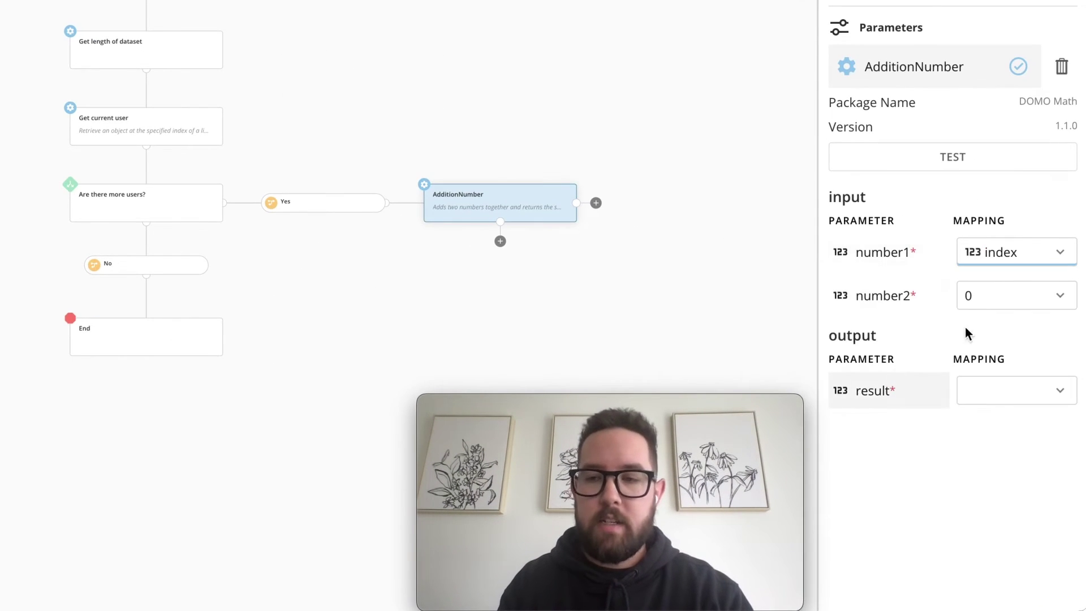
{"action": "left_click", "coordinate": [1024, 295]}
{"action": "left_click", "coordinate": [923, 380]}
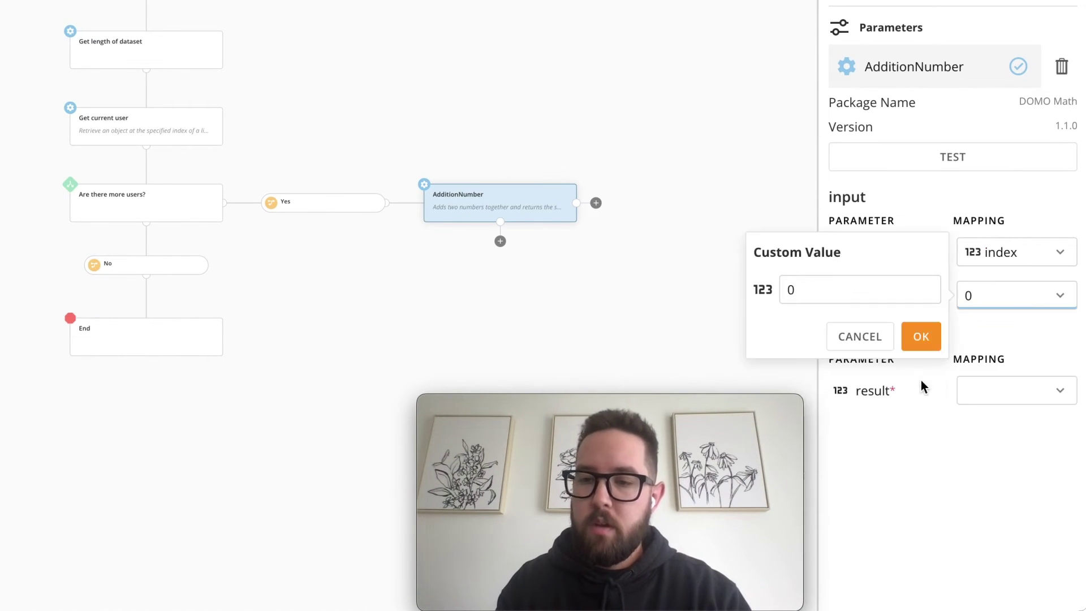
{"action": "left_click", "coordinate": [927, 285]}
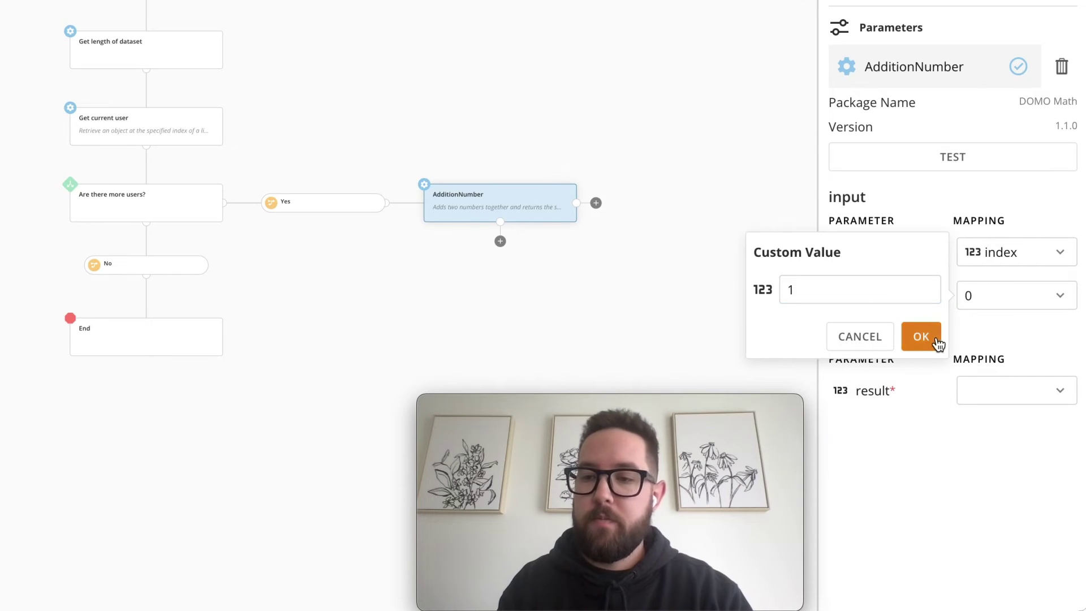
{"action": "left_click", "coordinate": [933, 340]}
{"action": "left_click", "coordinate": [984, 390]}
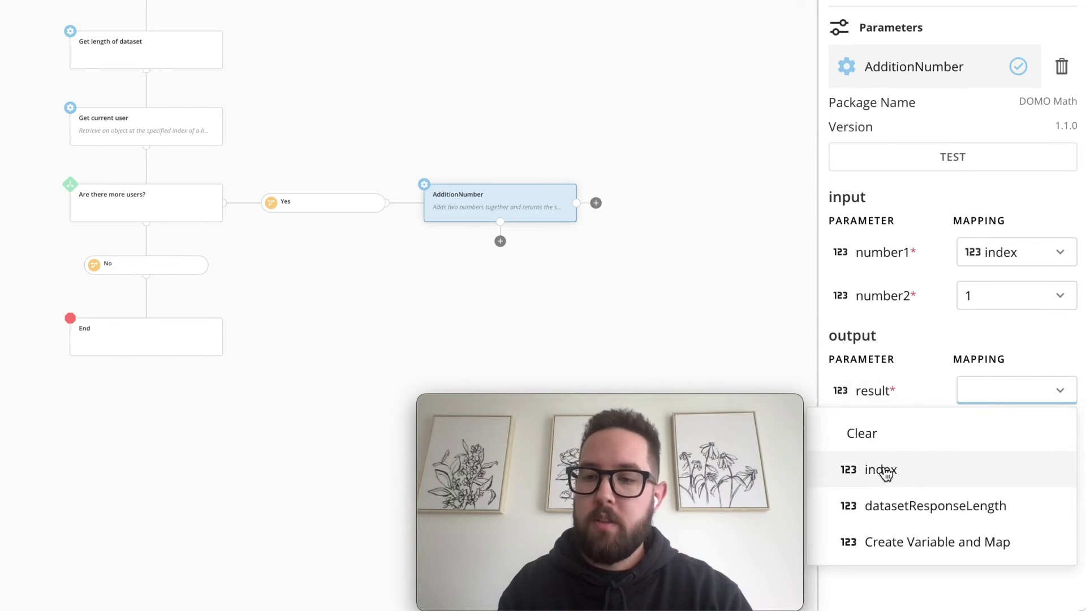
{"action": "left_click", "coordinate": [885, 471]}
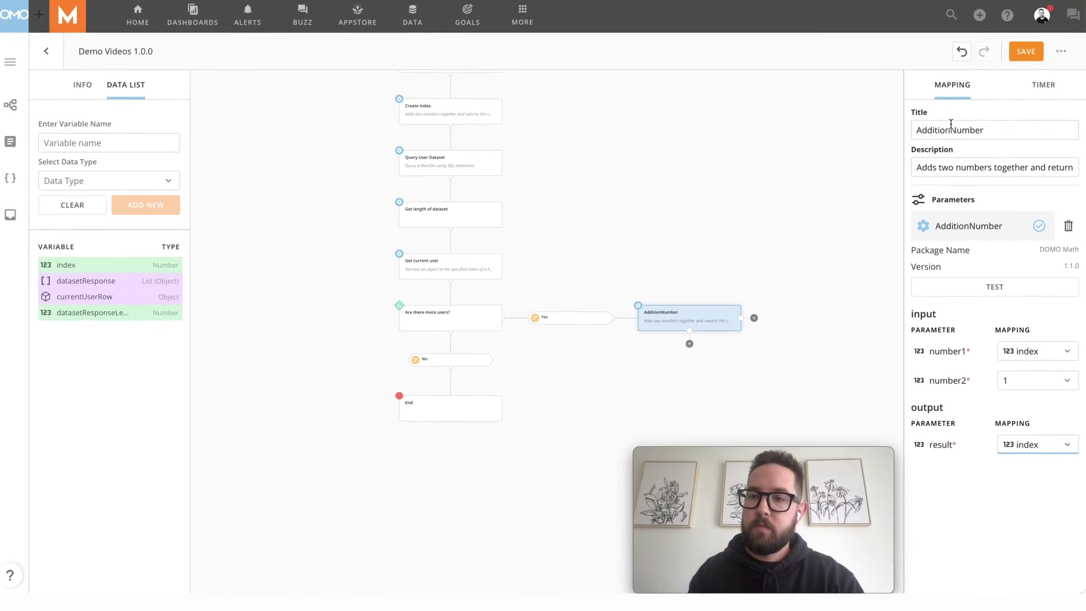
Step: Title the addition step 'Increment Index' and connect it back to Get current user
{"action": "double_click", "coordinate": [951, 129]}
{"action": "type", "text": "Increm"}
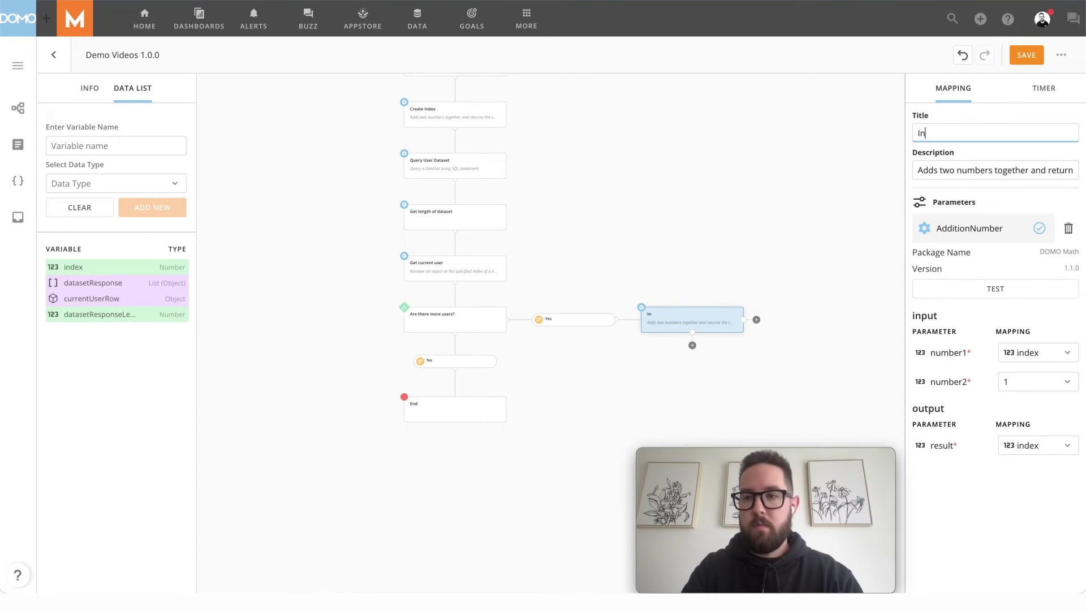
{"action": "type", "text": "ent Index"}
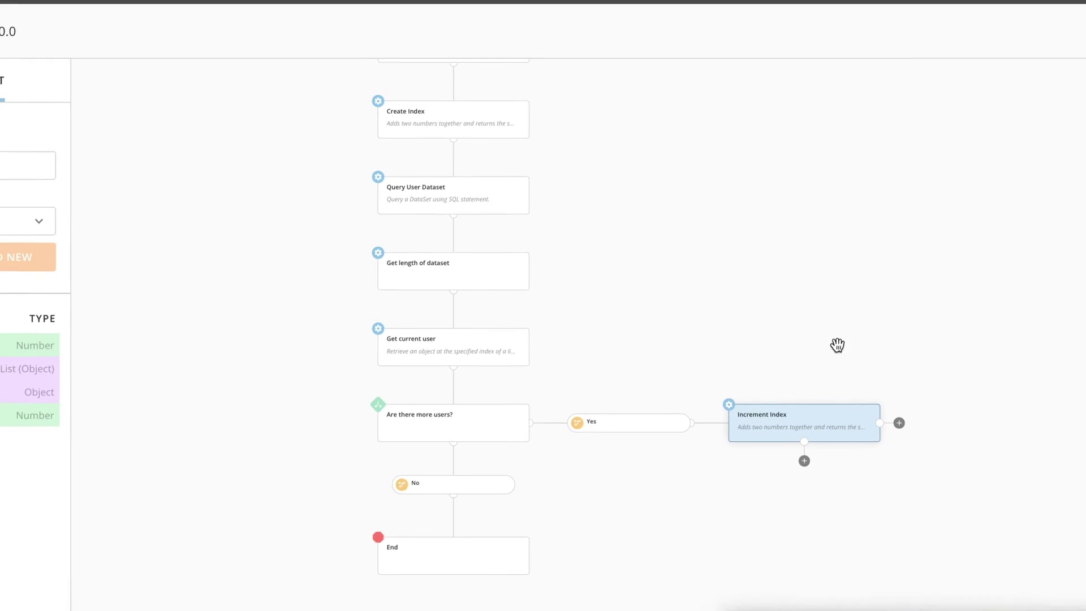
{"action": "left_click", "coordinate": [903, 426]}
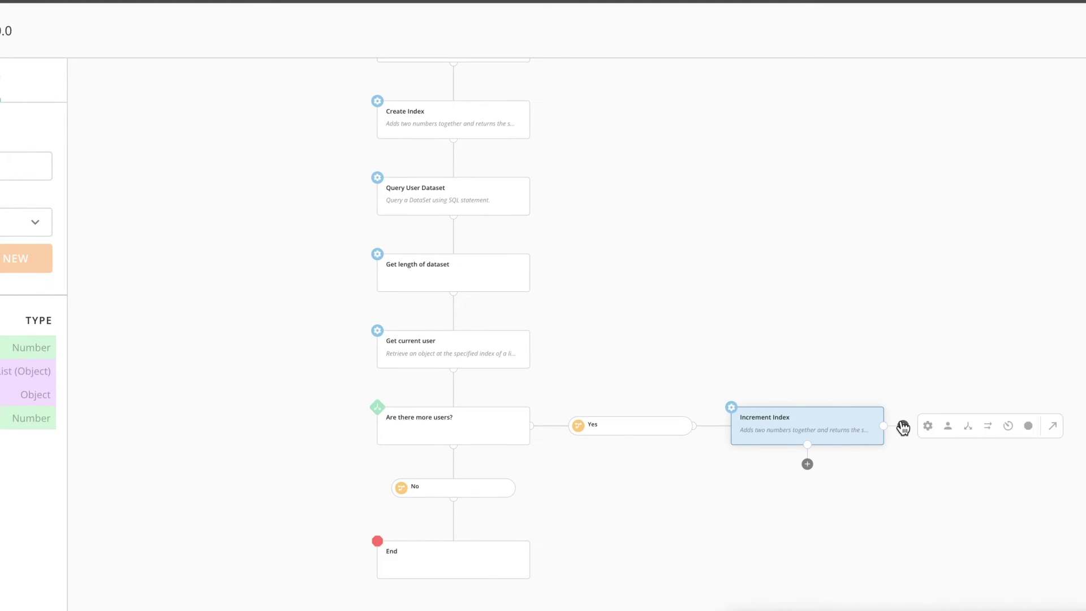
{"action": "left_click", "coordinate": [1050, 428]}
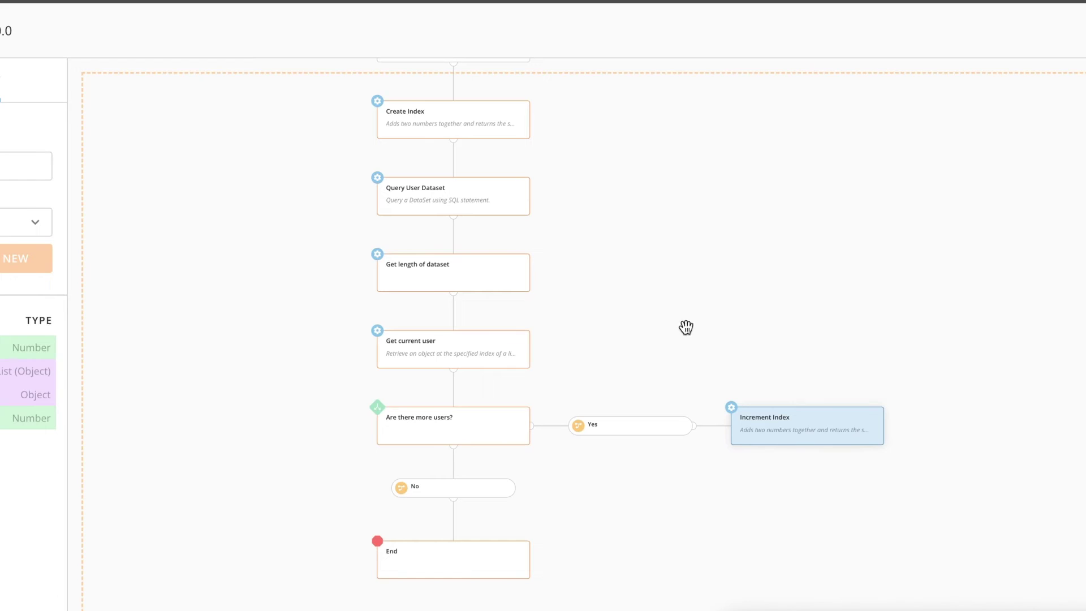
{"action": "left_click", "coordinate": [509, 345]}
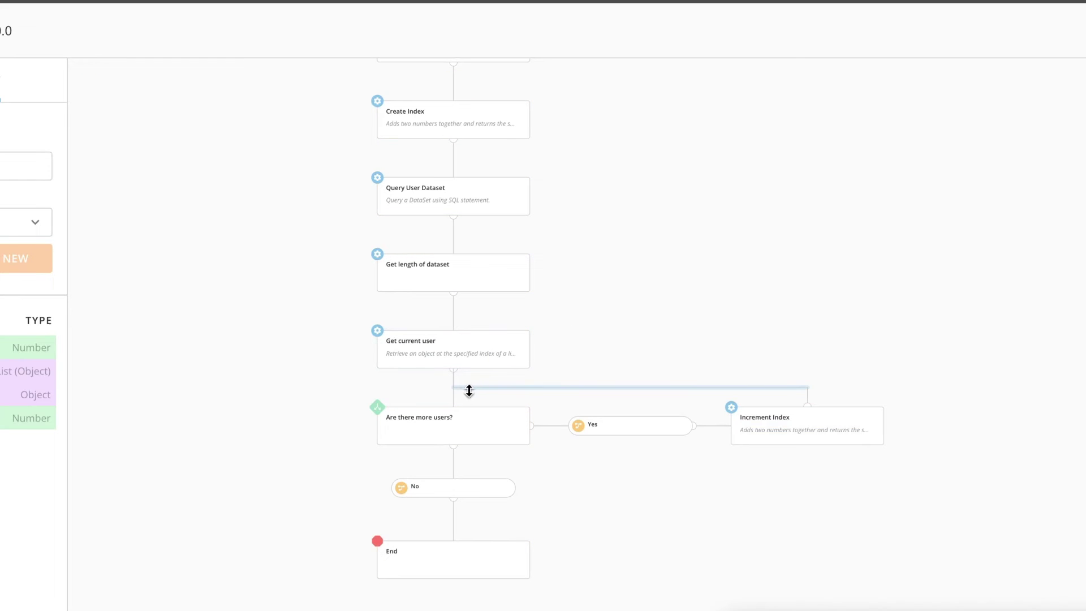
{"action": "left_click_drag", "start_coordinate": [454, 383], "coordinate": [807, 362]}
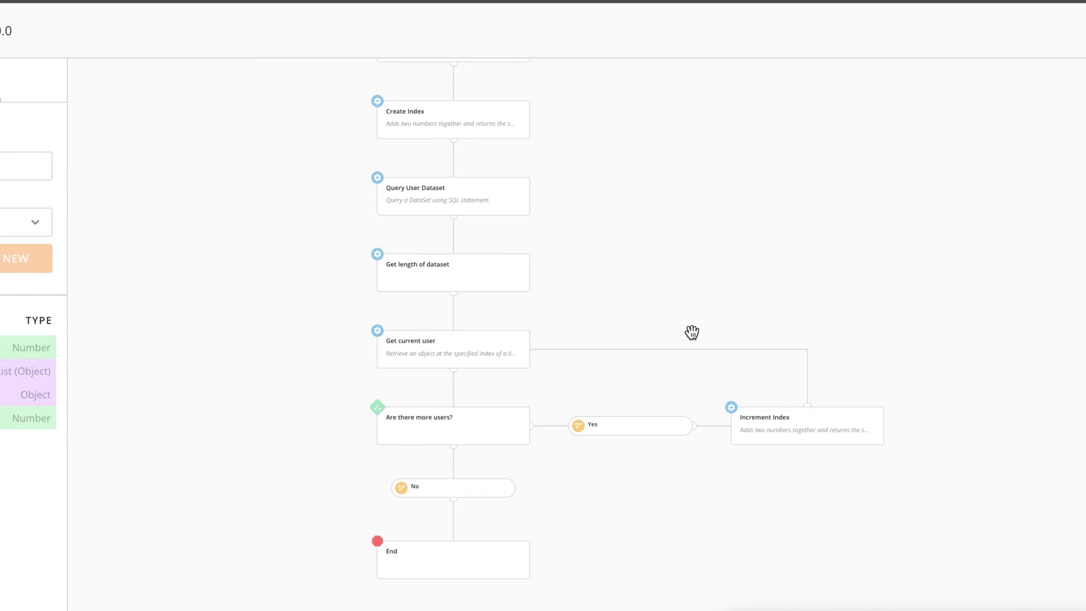
Step: Set the No path's configuration type to Default
{"action": "left_click", "coordinate": [431, 497]}
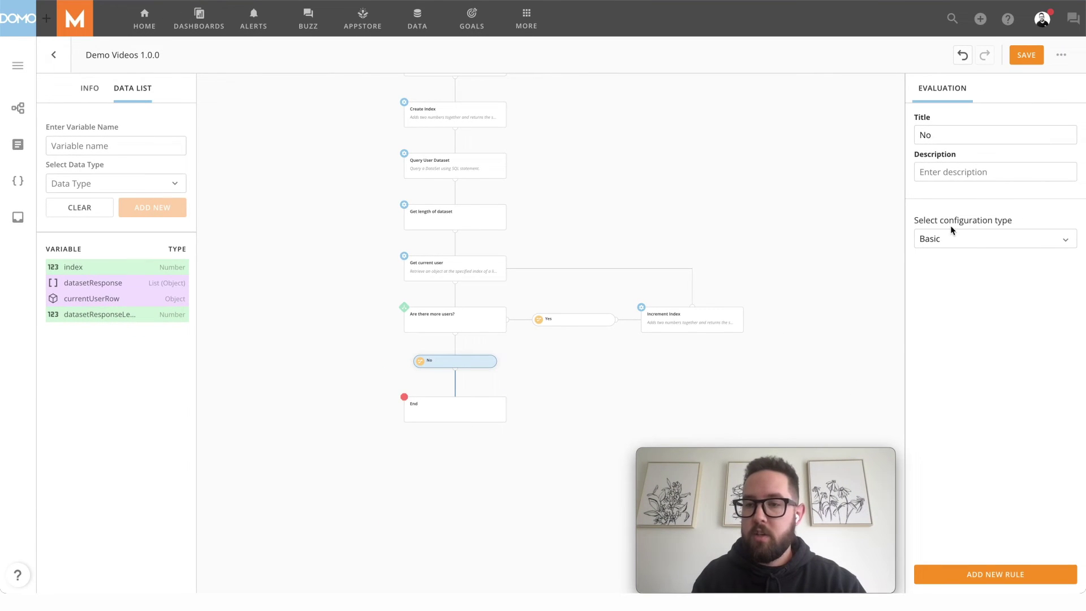
{"action": "left_click", "coordinate": [950, 238]}
{"action": "left_click", "coordinate": [935, 271]}
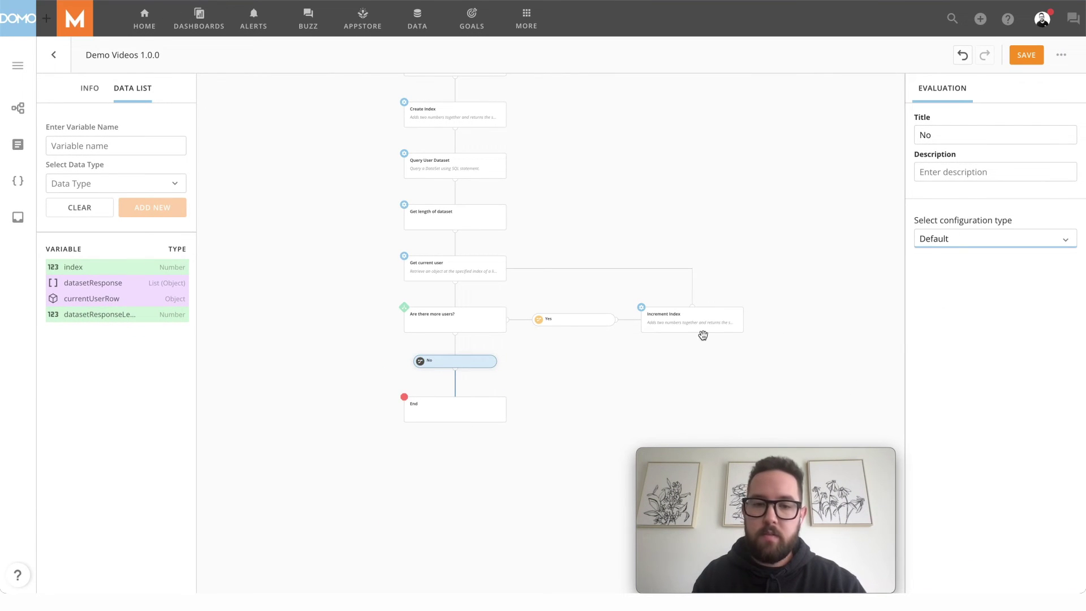
Step: Add the Yes path rule: index Less than variable datasetResponseLength
{"action": "left_click", "coordinate": [550, 319]}
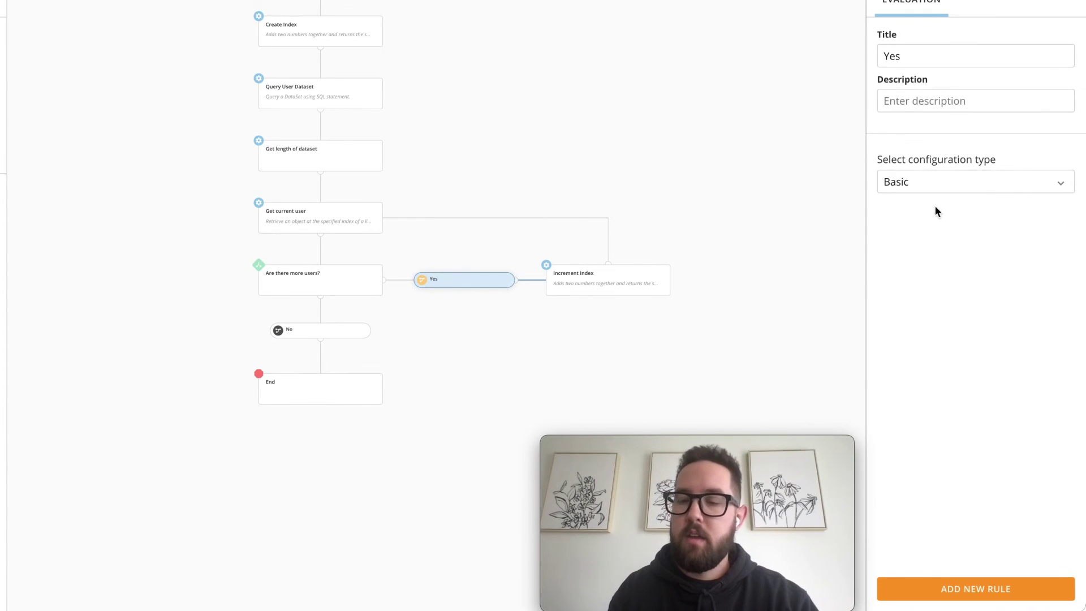
{"action": "left_click", "coordinate": [969, 590]}
{"action": "left_click", "coordinate": [945, 515]}
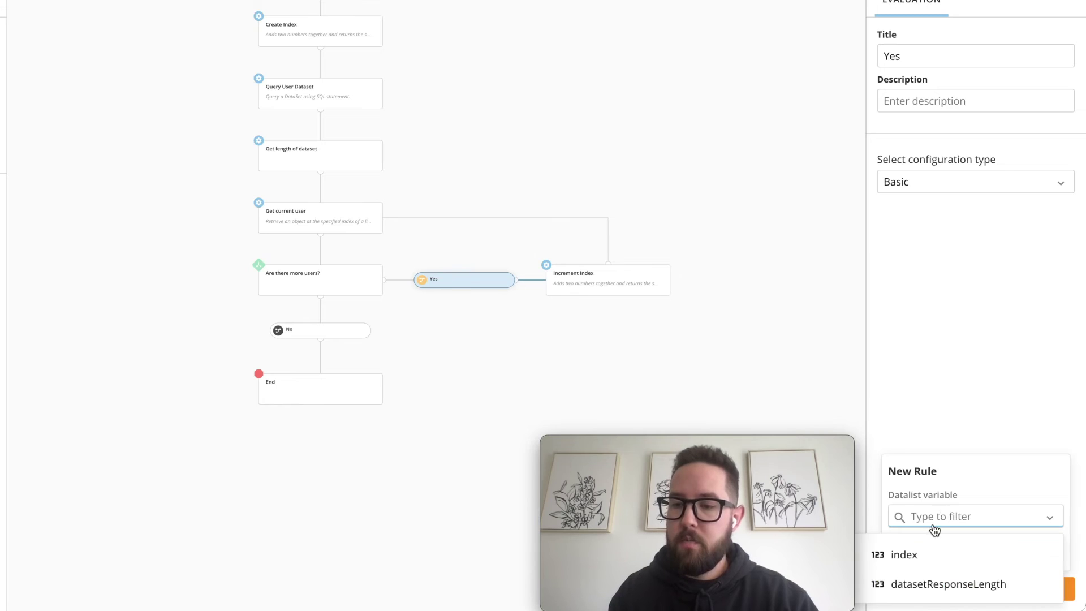
{"action": "left_click", "coordinate": [916, 554]}
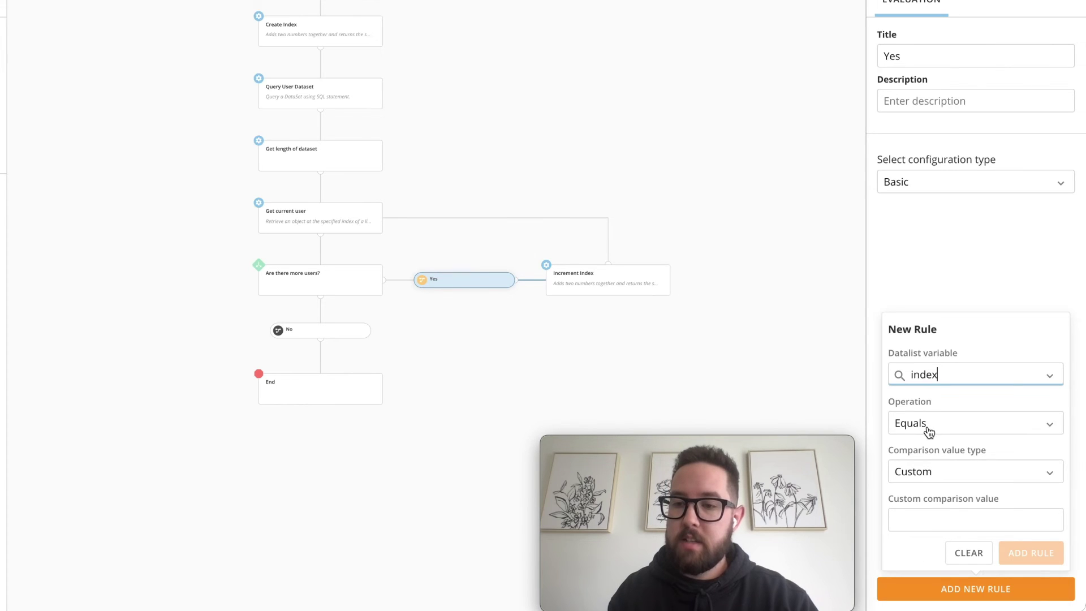
{"action": "left_click", "coordinate": [1000, 428]}
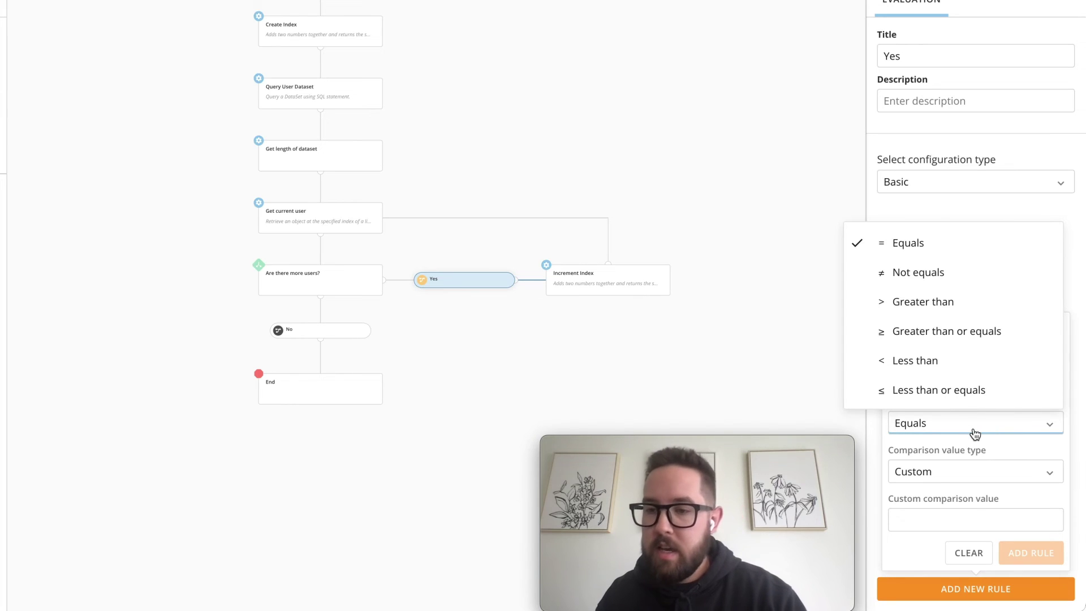
{"action": "left_click", "coordinate": [919, 361]}
{"action": "left_click", "coordinate": [918, 475]}
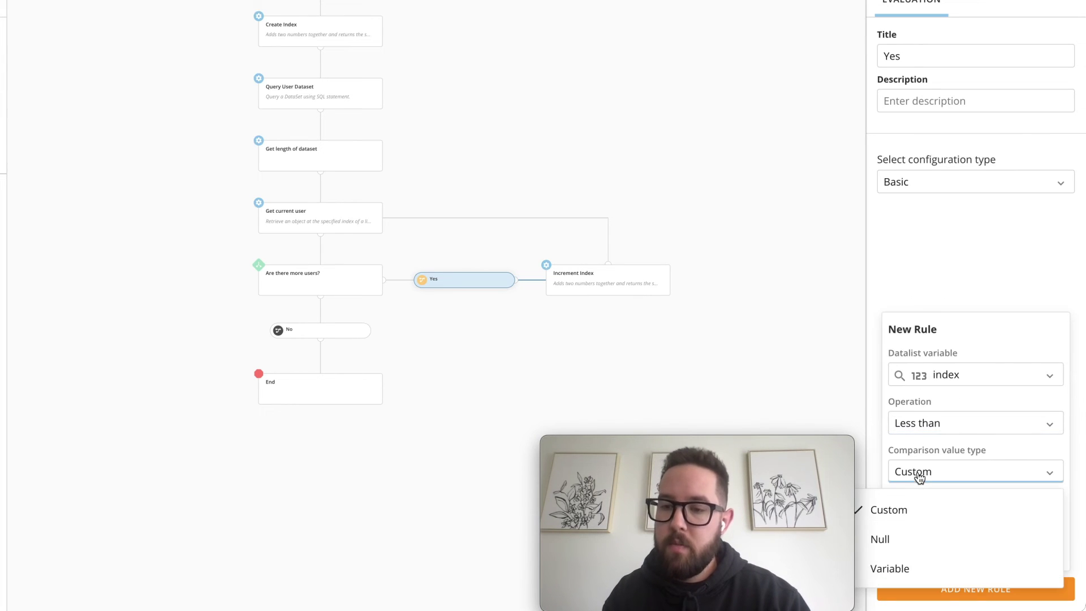
{"action": "left_click", "coordinate": [889, 568]}
{"action": "left_click", "coordinate": [939, 525]}
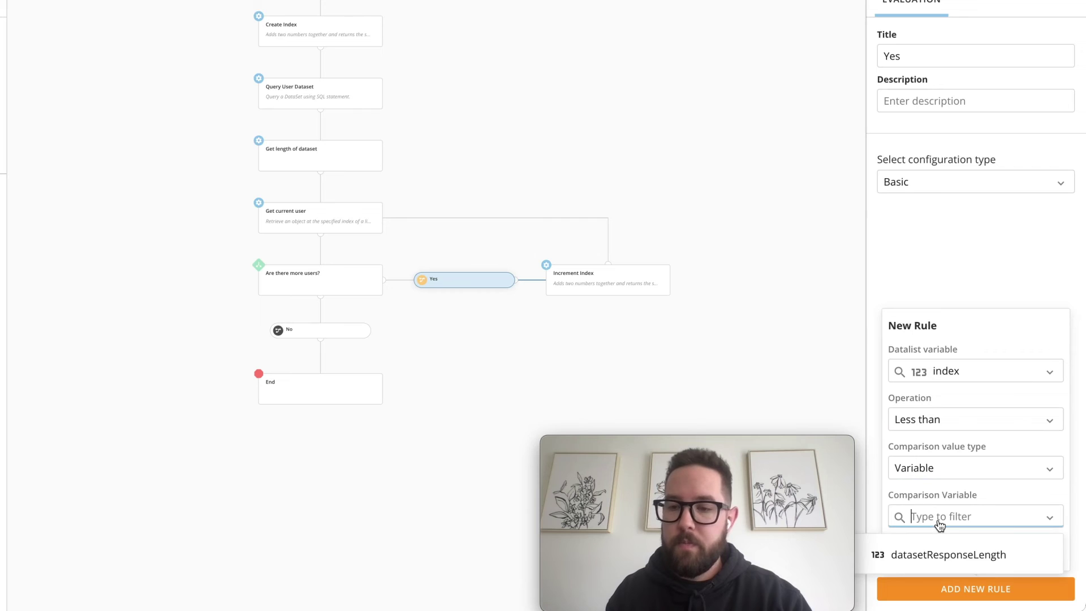
{"action": "left_click", "coordinate": [929, 553]}
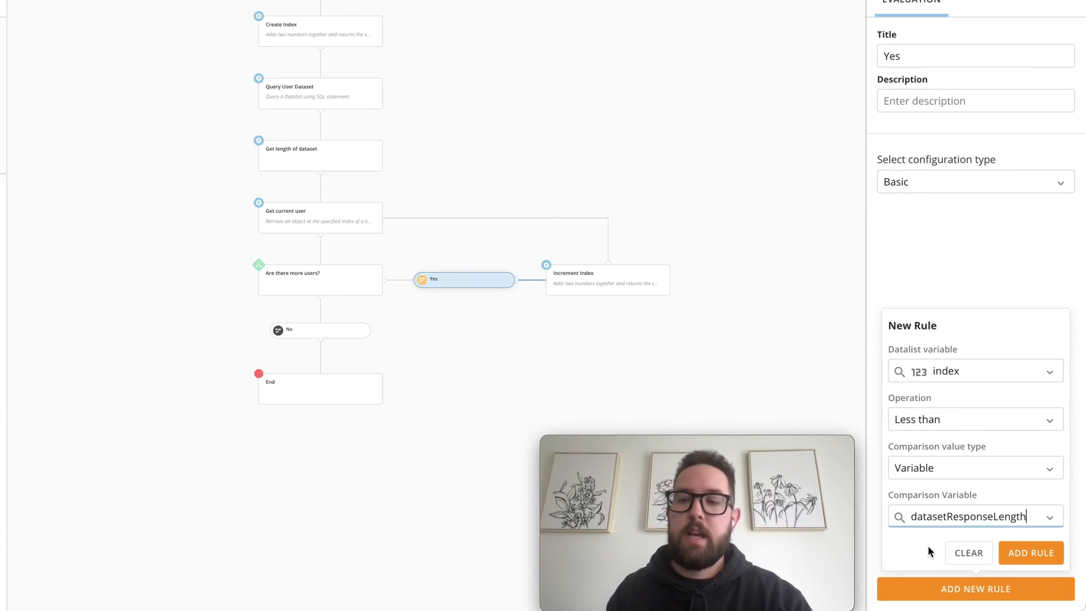
{"action": "left_click", "coordinate": [1027, 554]}
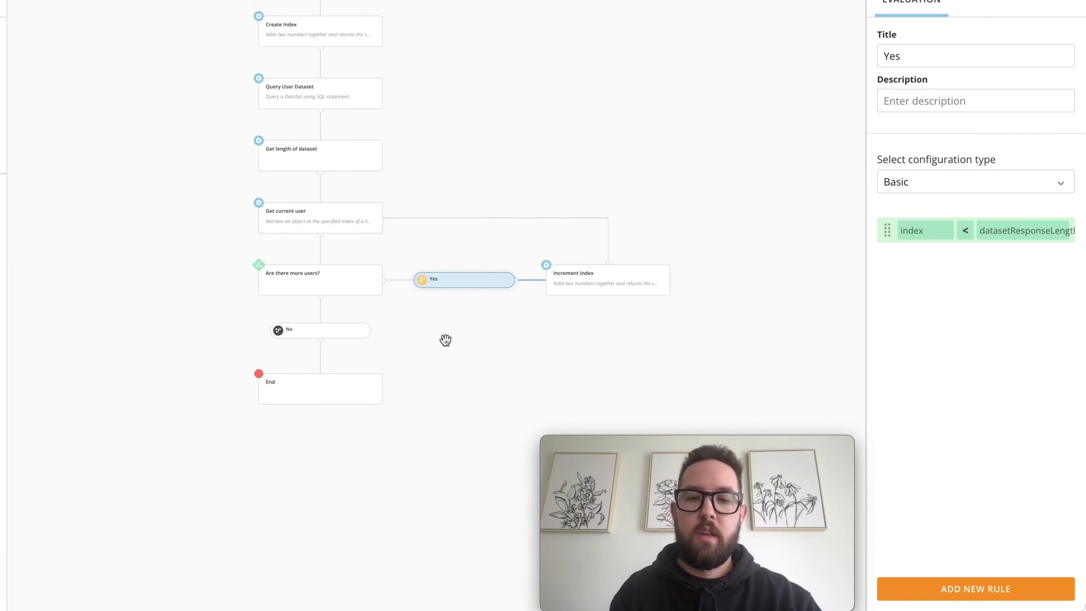
Step: Review mappings of Create Index, Query User Dataset, Get length of dataset, then Get current user
{"action": "left_click", "coordinate": [453, 383]}
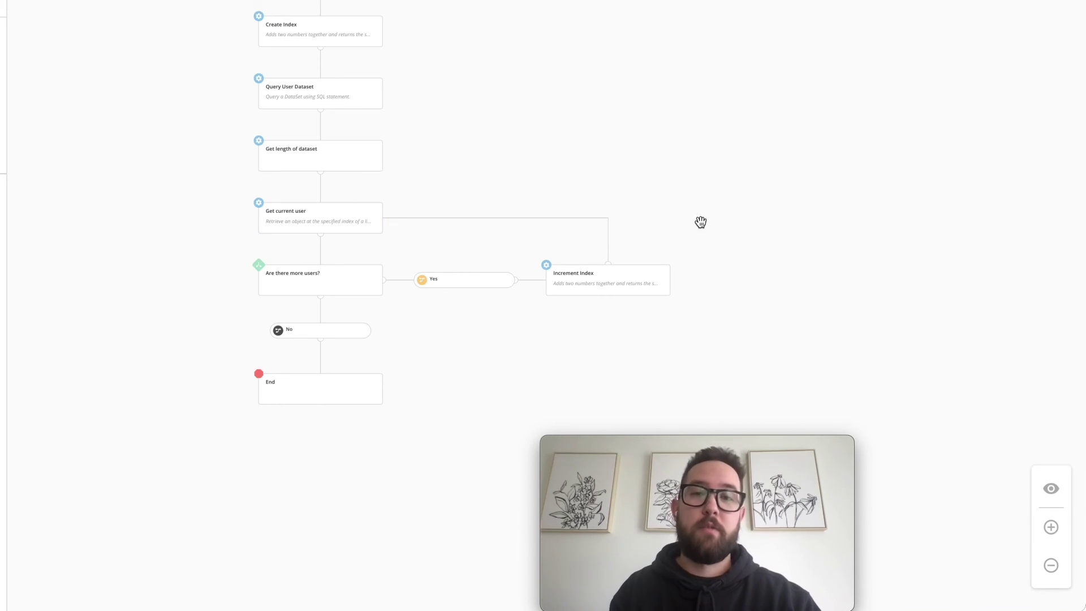
{"action": "scroll", "coordinate": [700, 221], "scroll_direction": "down", "scroll_amount": 2}
{"action": "left_click_drag", "start_coordinate": [656, 186], "coordinate": [492, 234]}
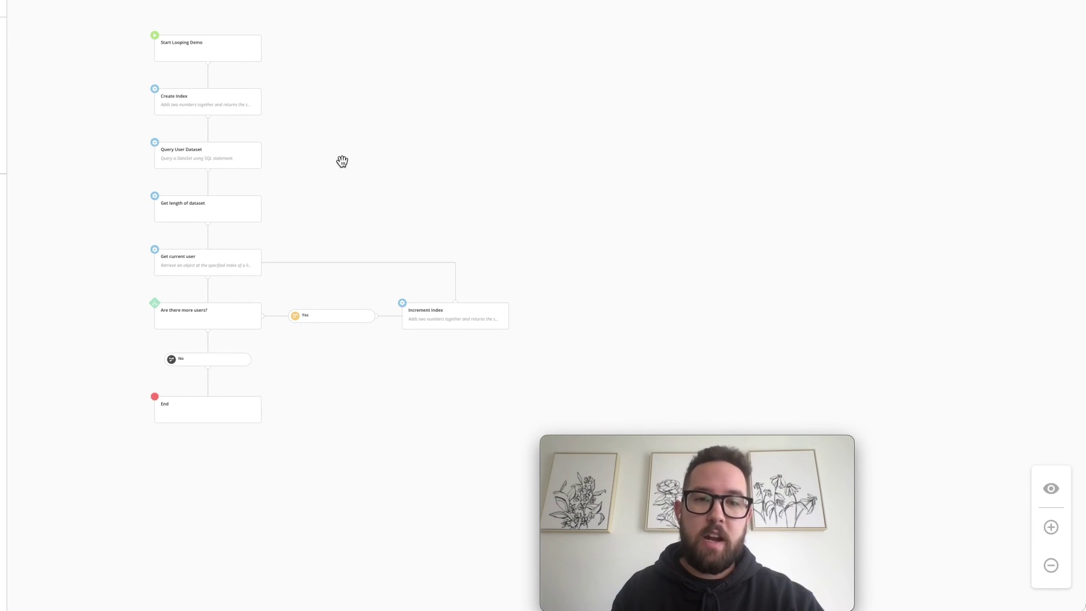
{"action": "left_click", "coordinate": [202, 109]}
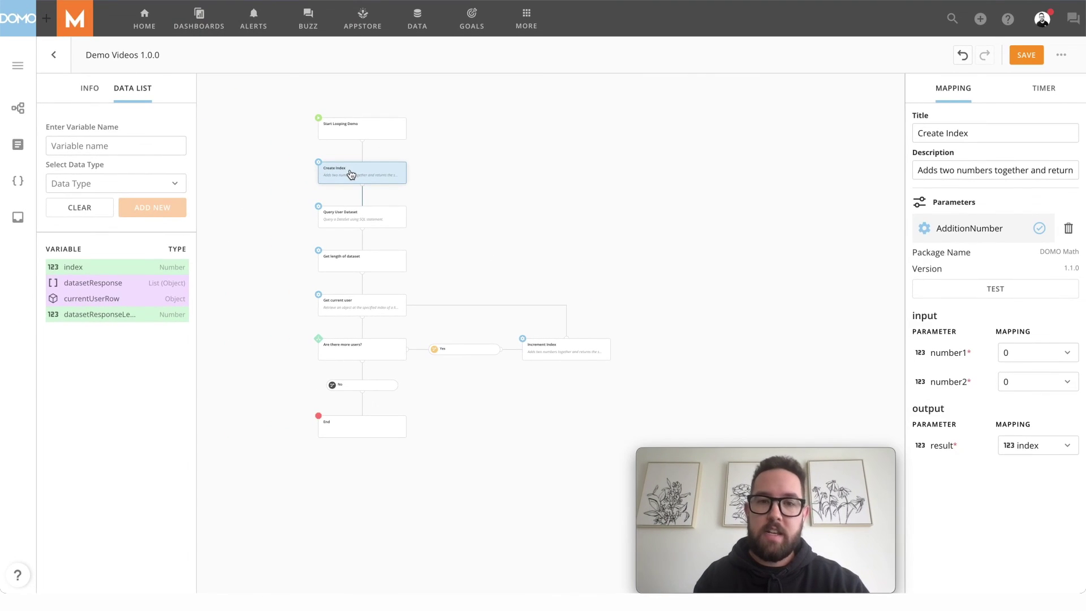
{"action": "left_click", "coordinate": [347, 222]}
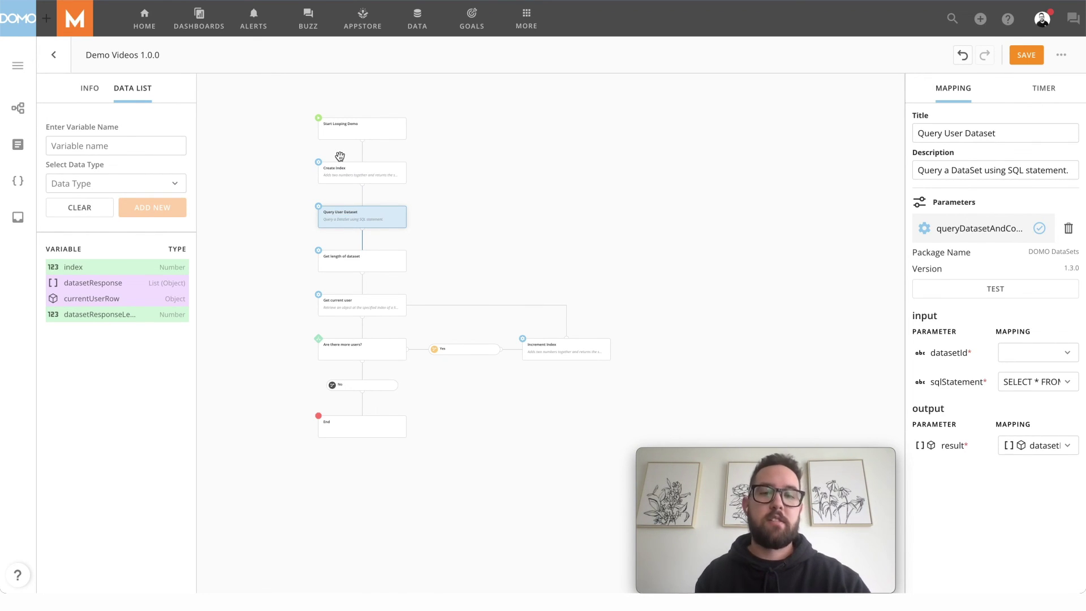
{"action": "left_click", "coordinate": [371, 258]}
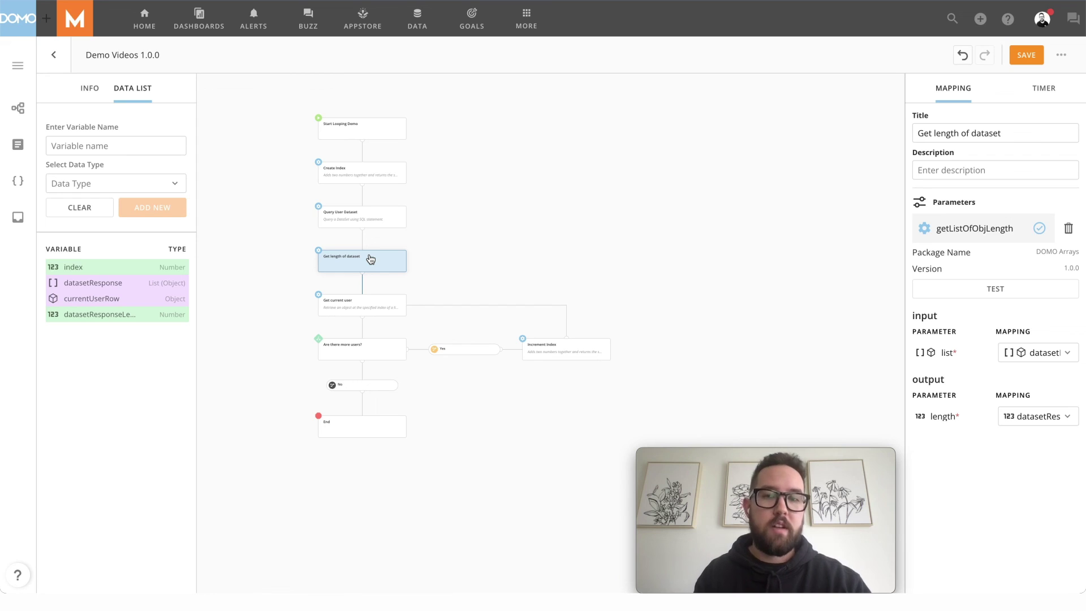
{"action": "left_click", "coordinate": [353, 307]}
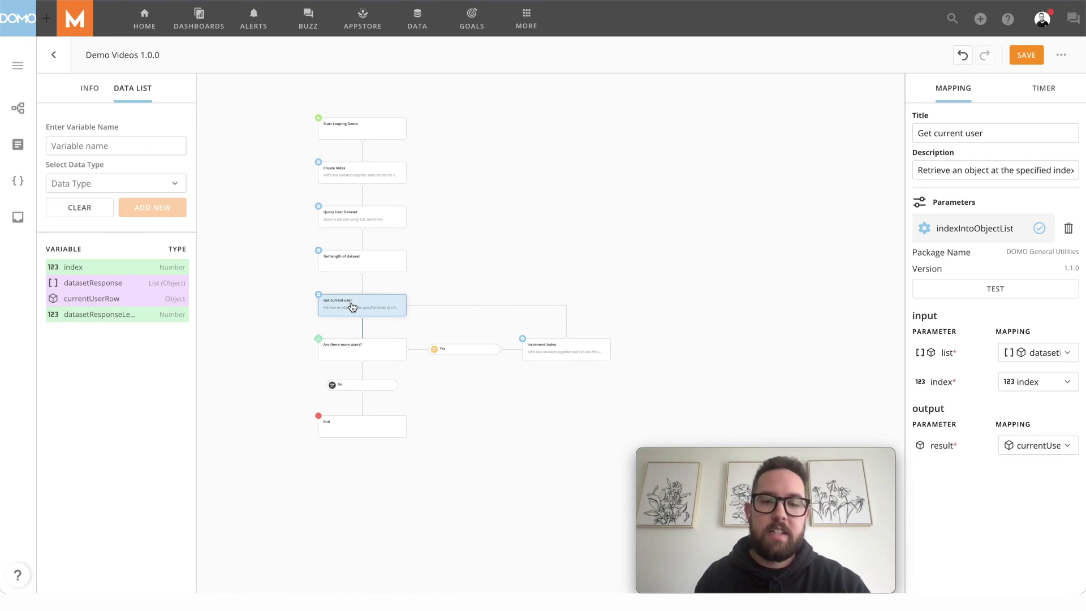